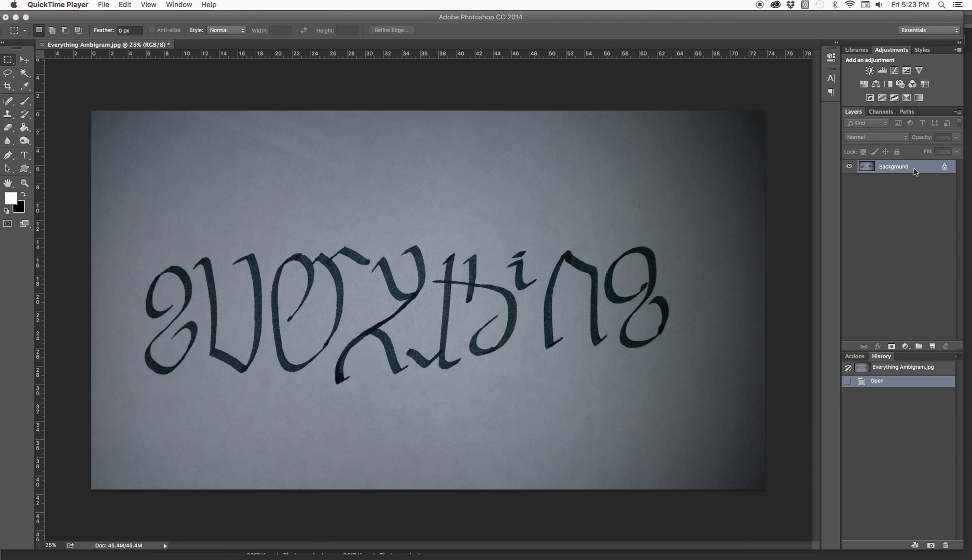
Add a Levels adjustment with black input 29 and white input 146, and merge it into the Background layer.
{"action": "left_click", "coordinate": [885, 75]}
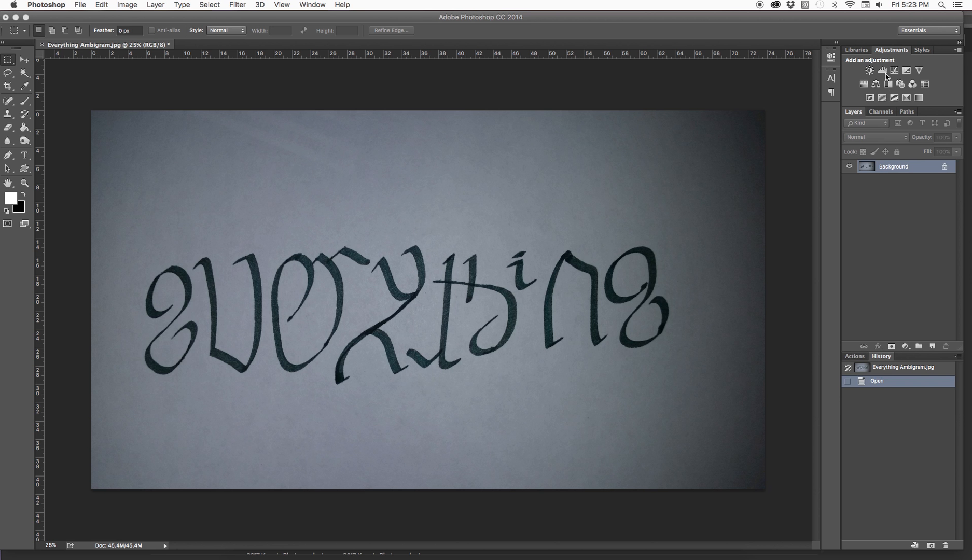
{"action": "left_click", "coordinate": [886, 75]}
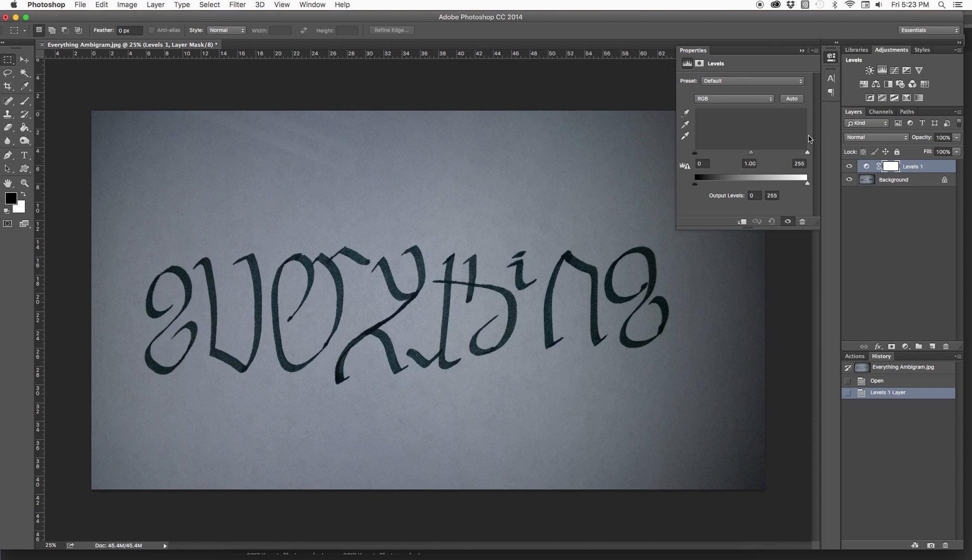
{"action": "left_click_drag", "start_coordinate": [807, 153], "coordinate": [760, 156]}
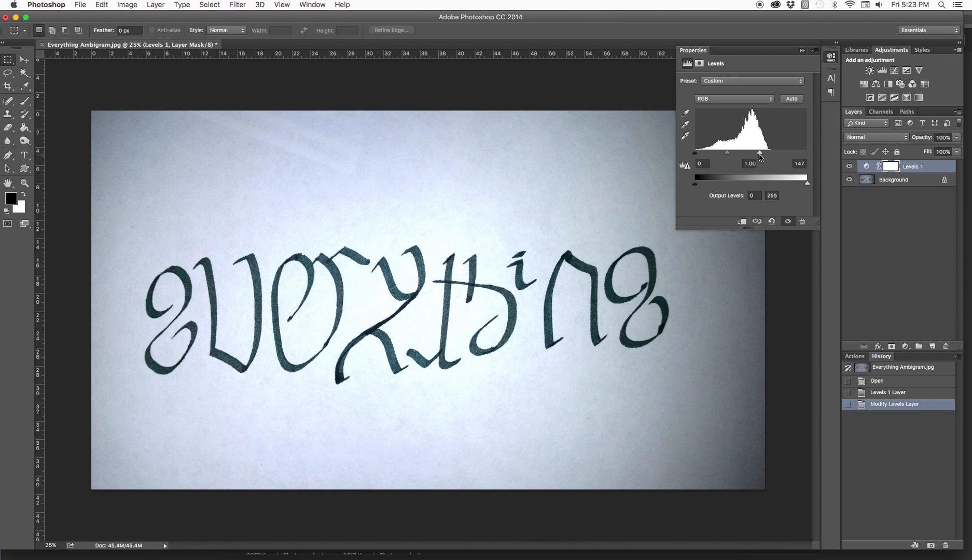
{"action": "left_click_drag", "start_coordinate": [695, 154], "coordinate": [759, 156]}
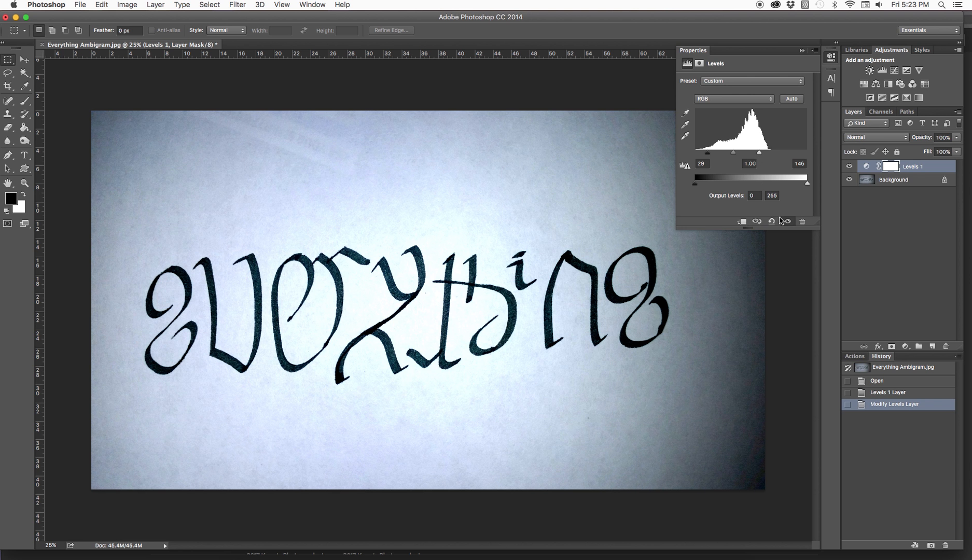
{"action": "left_click", "coordinate": [802, 51]}
{"action": "key", "text": "super+e"}
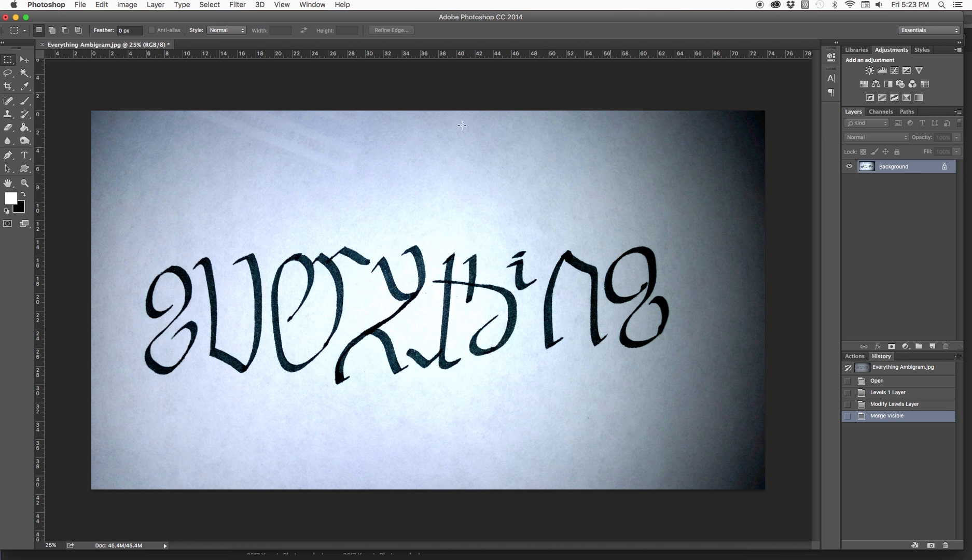
Convert the image to Grayscale mode, discarding the color information.
{"action": "left_click", "coordinate": [147, 5]}
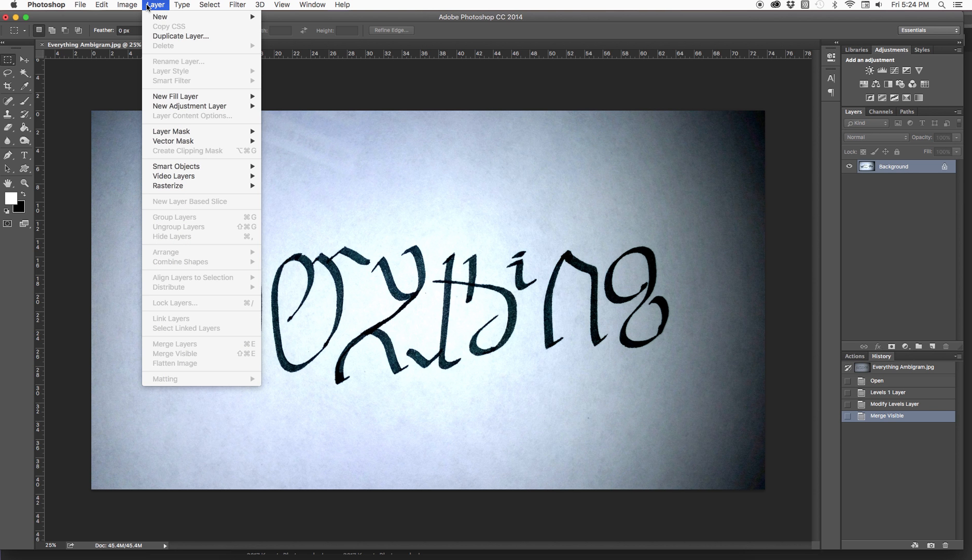
{"action": "mouse_move", "coordinate": [127, 6]}
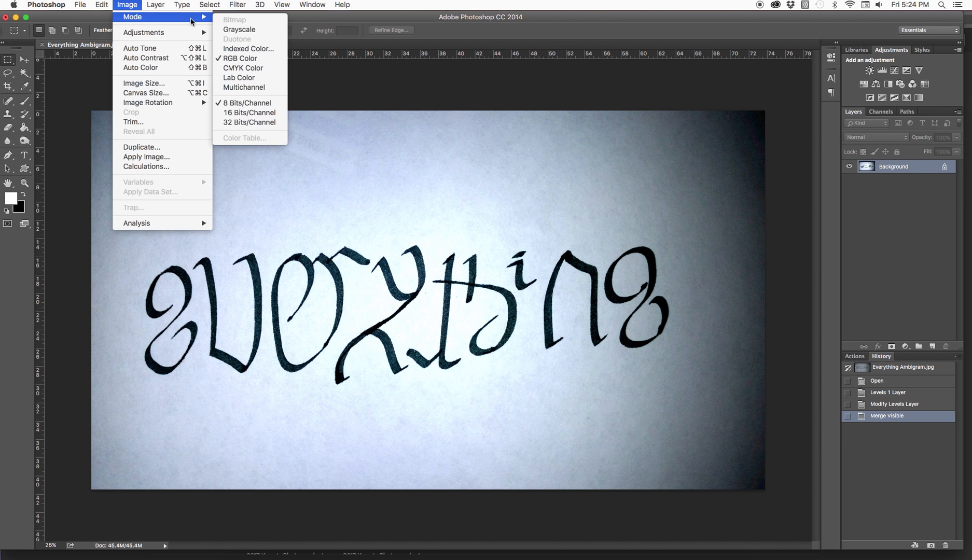
{"action": "left_click", "coordinate": [225, 30]}
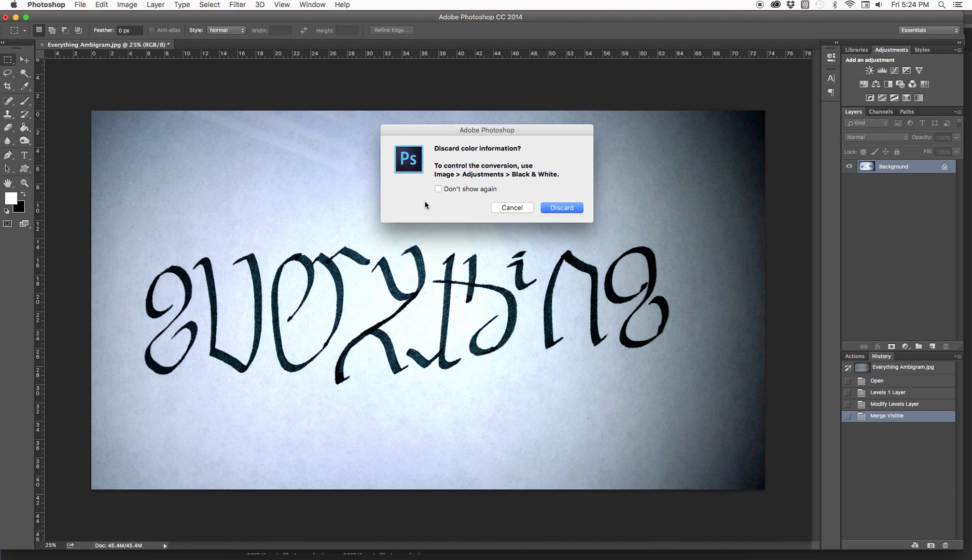
{"action": "left_click", "coordinate": [555, 209]}
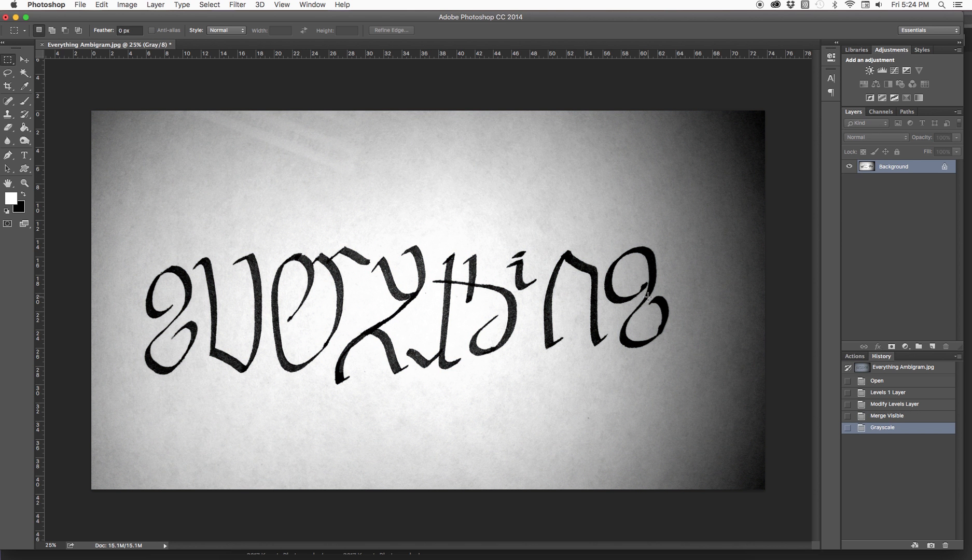
Add a Brightness/Contrast adjustment that brightens the paper and strengthens the contrast, and merge the visible layers.
{"action": "left_click", "coordinate": [870, 72]}
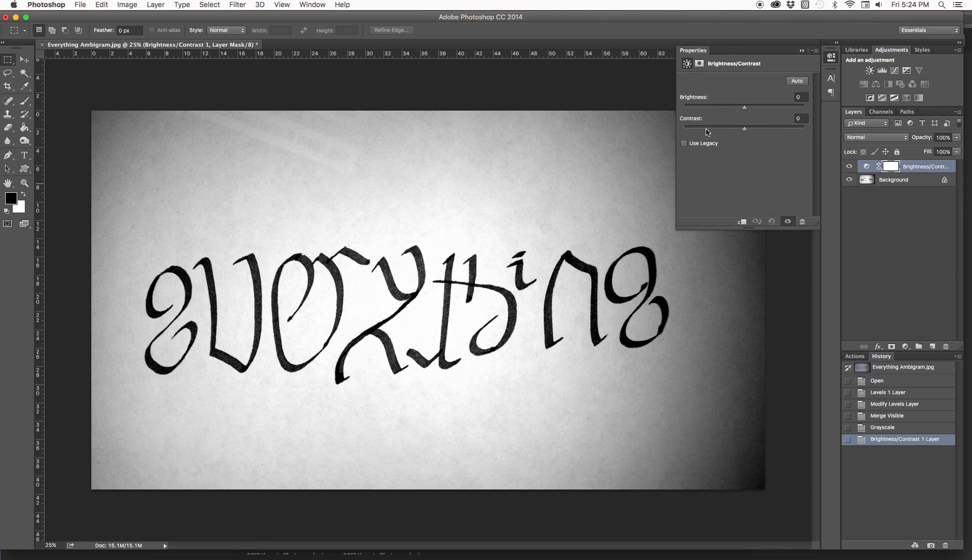
{"action": "left_click_drag", "start_coordinate": [744, 107], "coordinate": [773, 130]}
{"action": "left_click", "coordinate": [802, 50]}
{"action": "key", "text": "shift+super+e"}
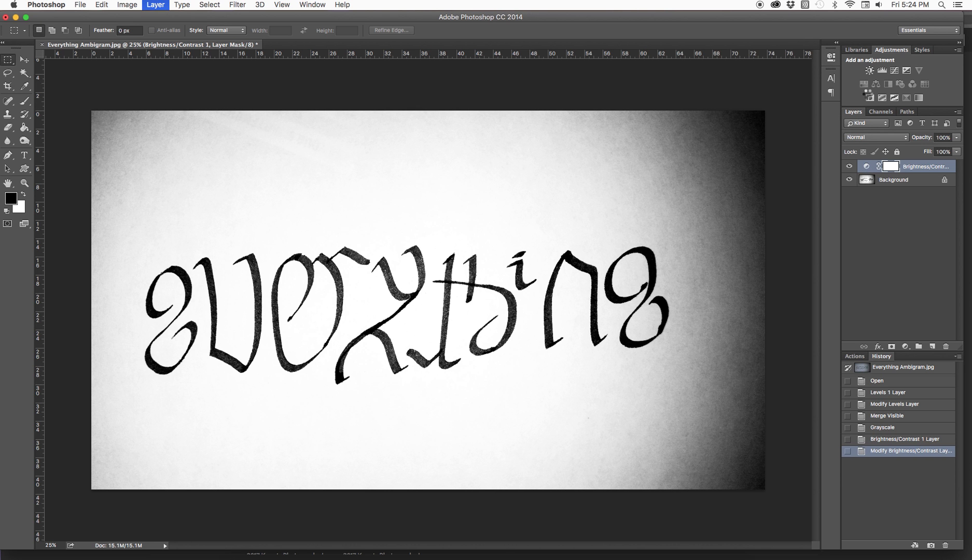
Add a Levels adjustment with black input 40, midtones 1.56 and white input 235, and merge the visible layers.
{"action": "left_click", "coordinate": [881, 71]}
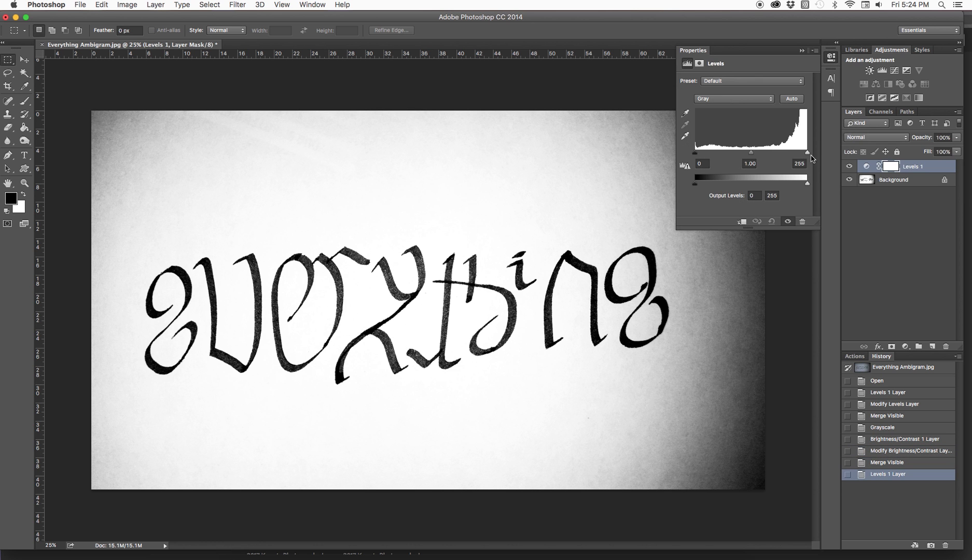
{"action": "left_click_drag", "start_coordinate": [807, 152], "coordinate": [798, 153]}
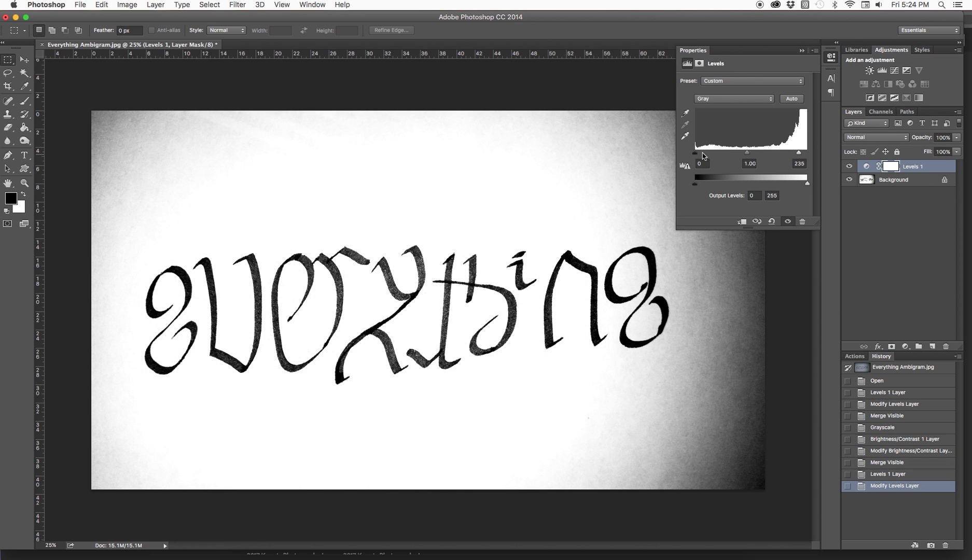
{"action": "left_click_drag", "start_coordinate": [695, 154], "coordinate": [713, 157]}
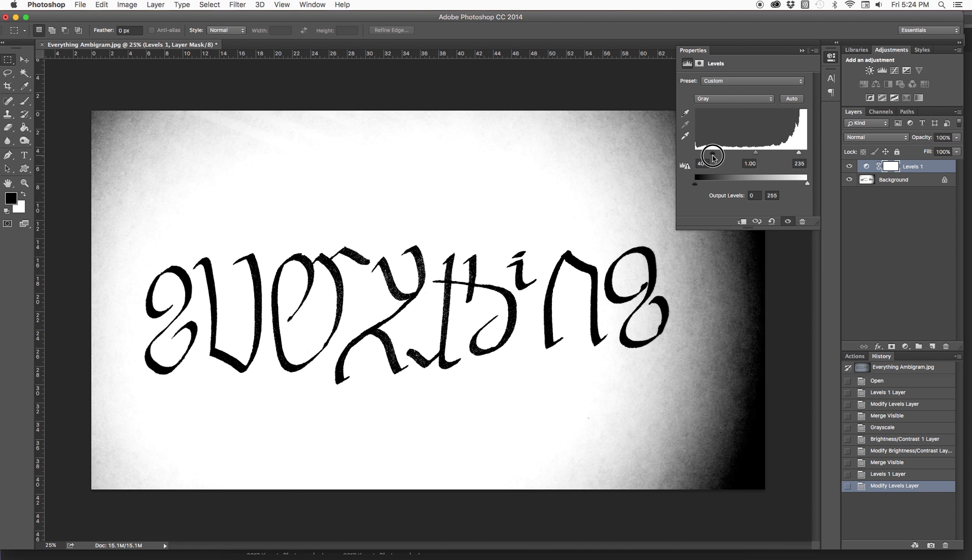
{"action": "mouse_move", "coordinate": [755, 153]}
{"action": "left_mouse_down"}
{"action": "mouse_move", "coordinate": [763, 153]}
{"action": "mouse_move", "coordinate": [742, 154]}
{"action": "left_mouse_up"}
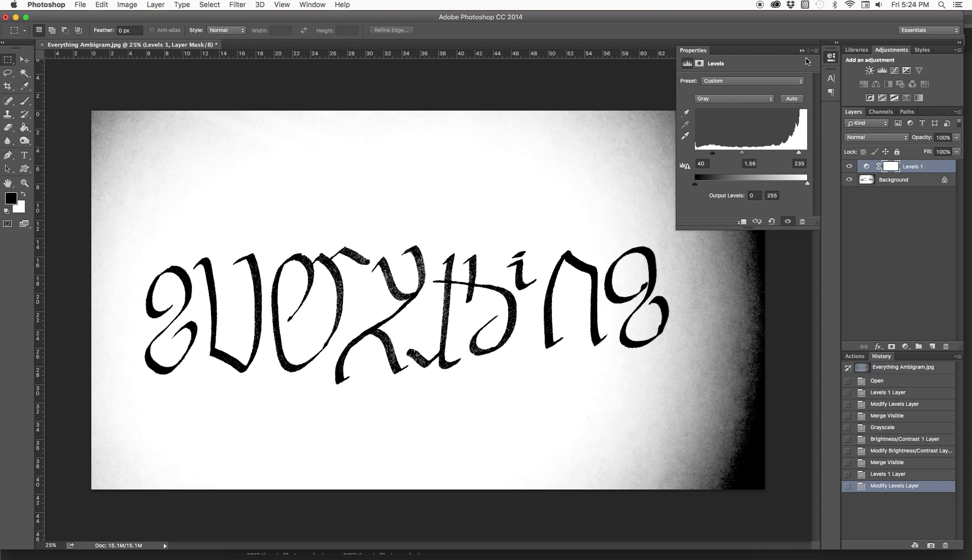
{"action": "left_click", "coordinate": [802, 50]}
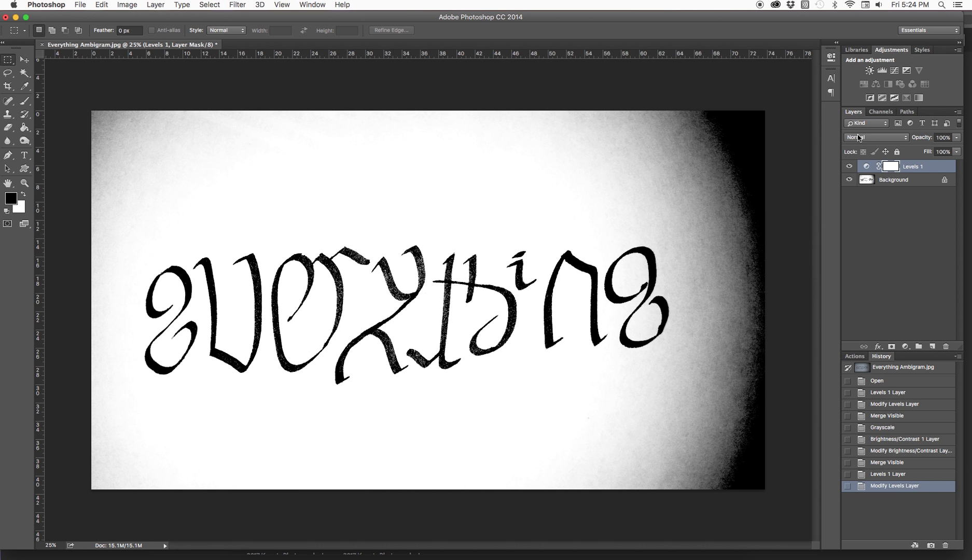
{"action": "key", "text": "super+shift+e"}
Crop the image on all four sides closely around the lettering, cutting off the dark vignette at the right.
{"action": "left_click", "coordinate": [7, 87]}
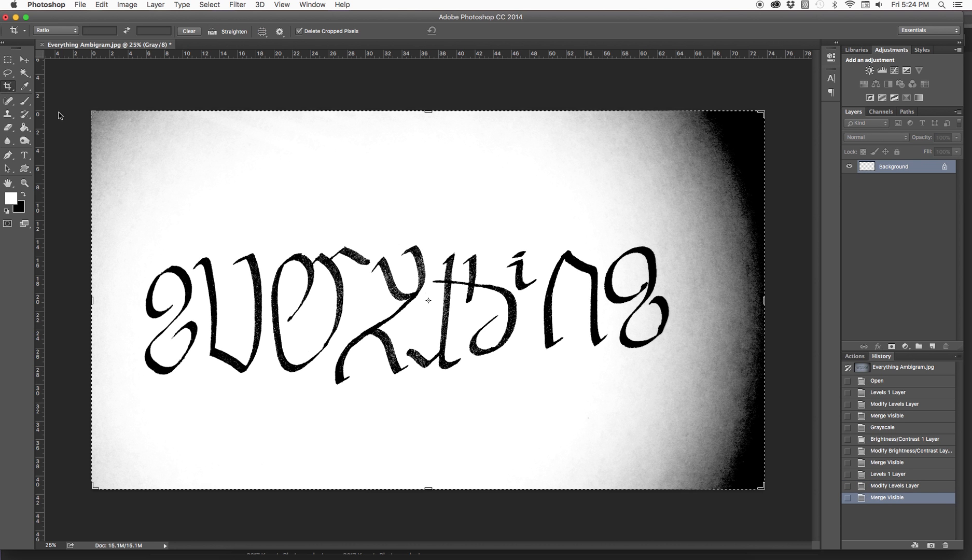
{"action": "left_click_drag", "start_coordinate": [766, 304], "coordinate": [720, 307]}
{"action": "left_click_drag", "start_coordinate": [139, 304], "coordinate": [157, 304]}
{"action": "left_click_drag", "start_coordinate": [438, 489], "coordinate": [435, 447]}
{"action": "left_click_drag", "start_coordinate": [427, 152], "coordinate": [428, 209]}
{"action": "key", "text": "Return"}
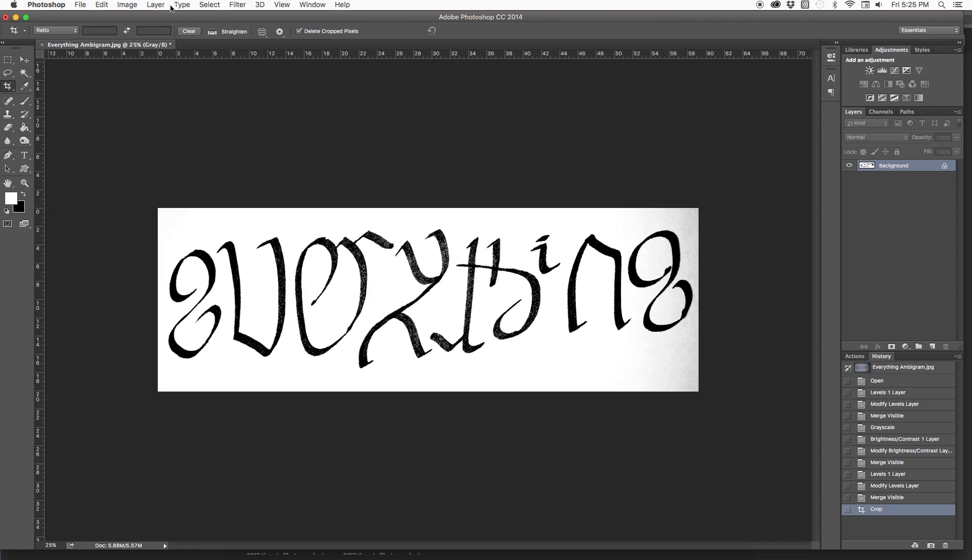
Select the white paper using Color Range with sampled colors and fuzziness 98, and add a new layer.
{"action": "left_click", "coordinate": [209, 5]}
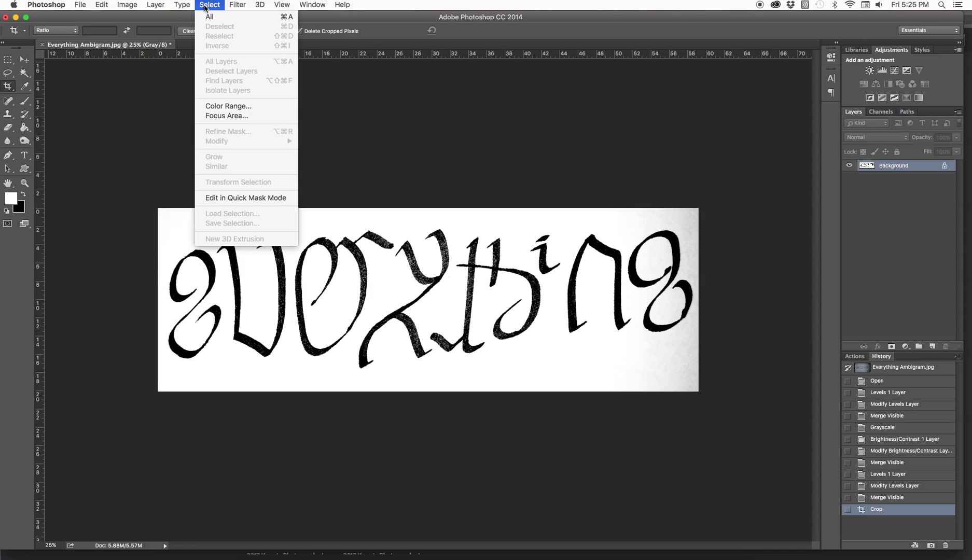
{"action": "left_click", "coordinate": [224, 103]}
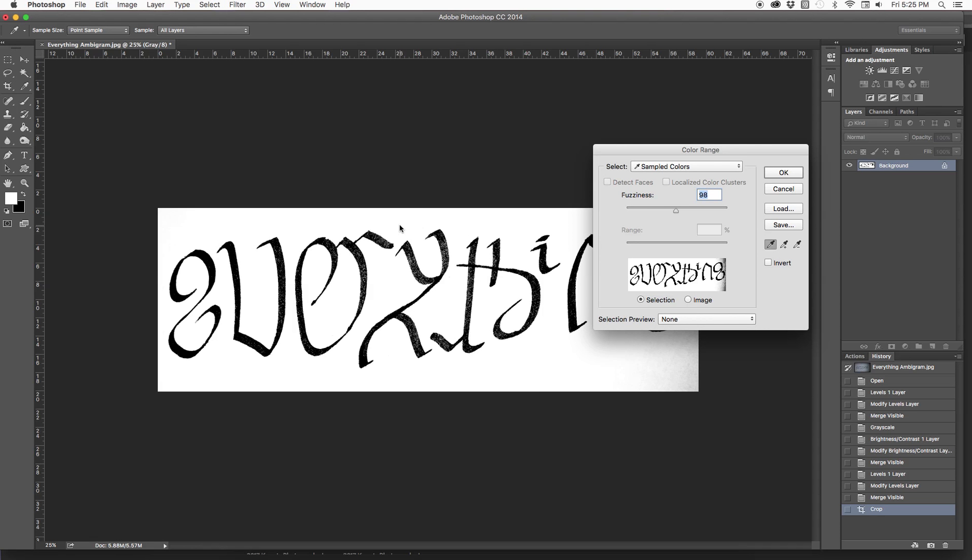
{"action": "left_click", "coordinate": [778, 174]}
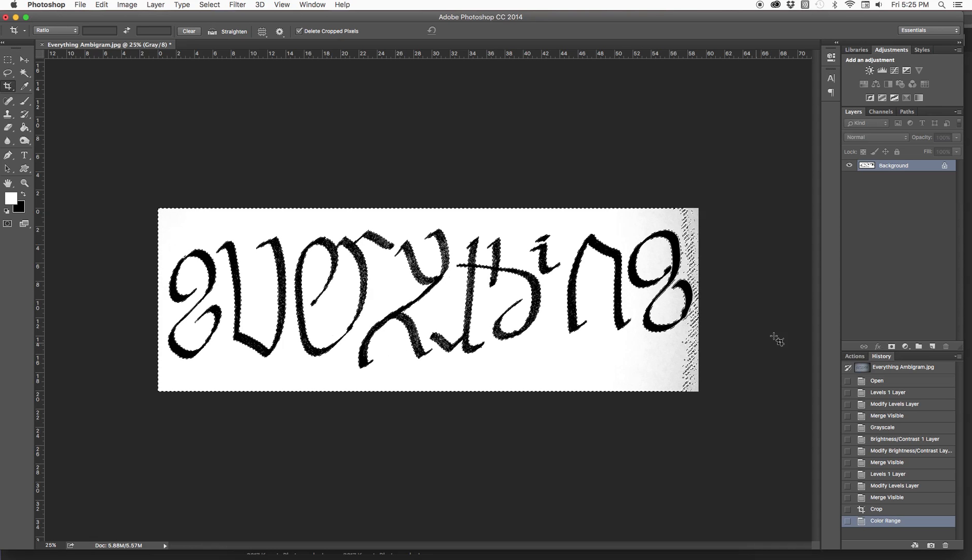
{"action": "left_click", "coordinate": [932, 346]}
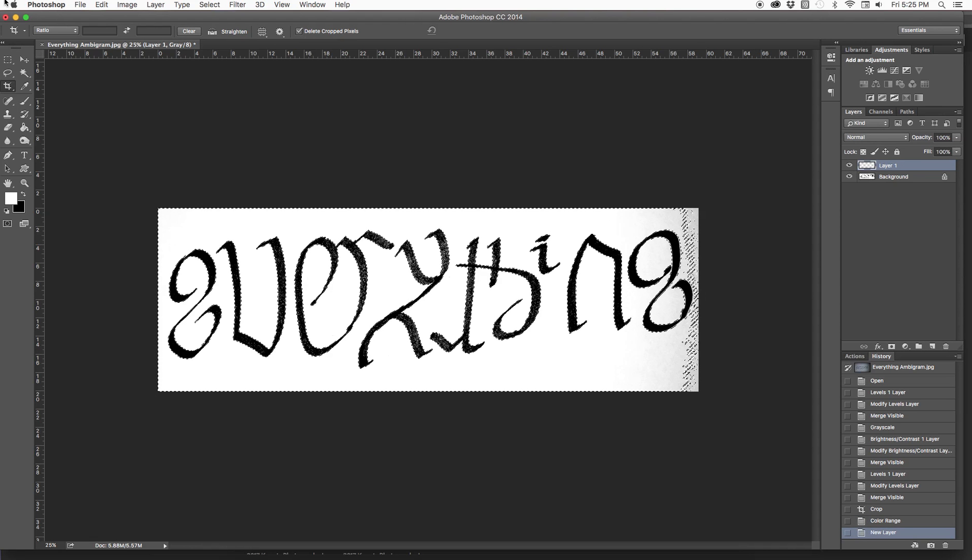
Invert the selection and fill it with black at 100% opacity on Layer 1.
{"action": "left_click", "coordinate": [209, 5]}
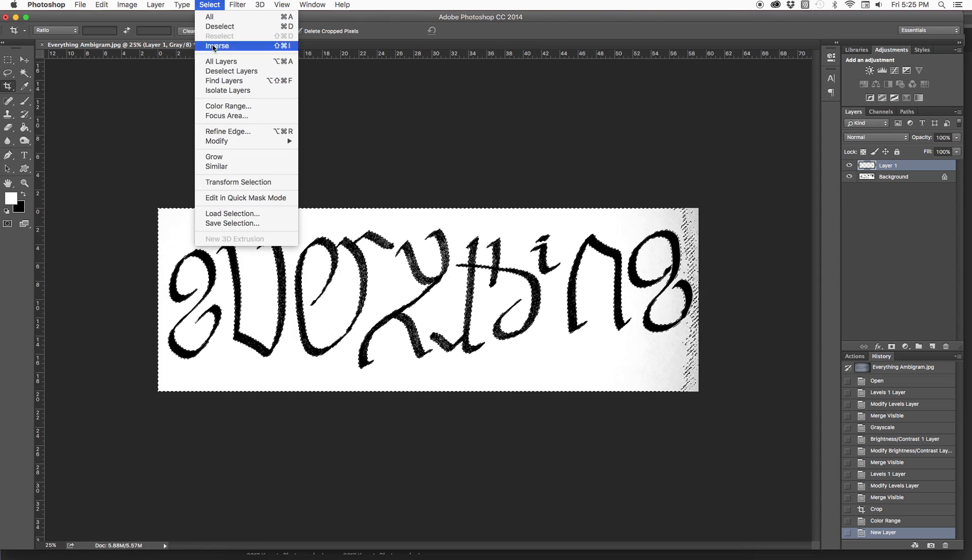
{"action": "left_click", "coordinate": [218, 45]}
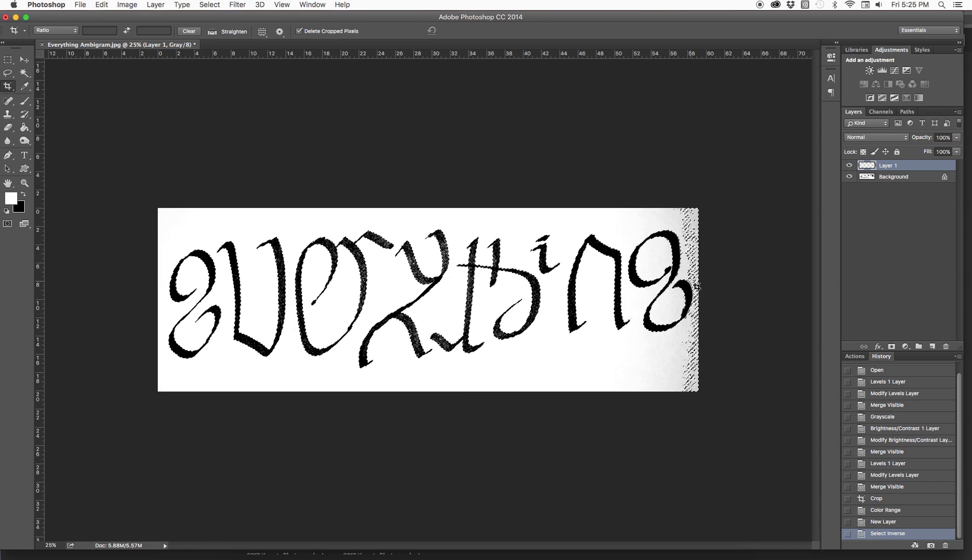
{"action": "left_click", "coordinate": [110, 6]}
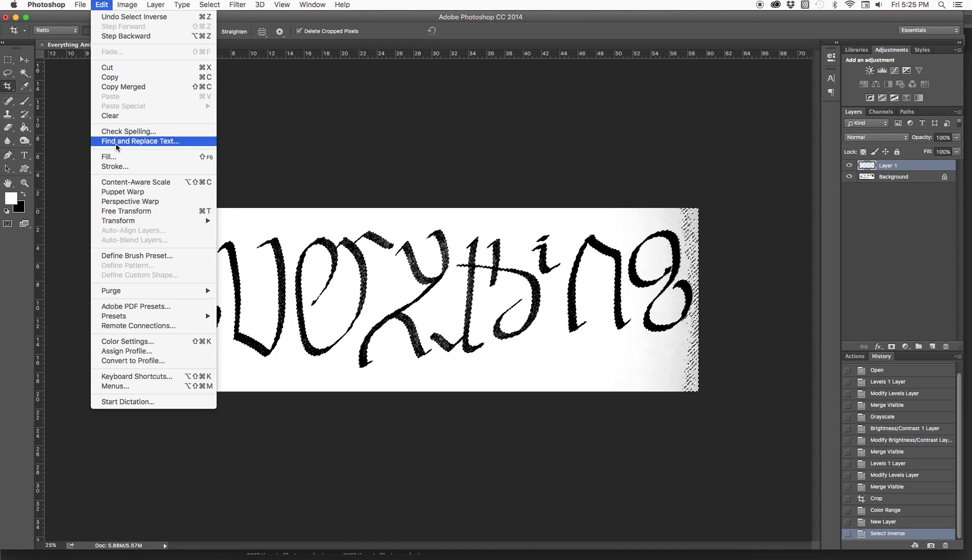
{"action": "left_click", "coordinate": [115, 157]}
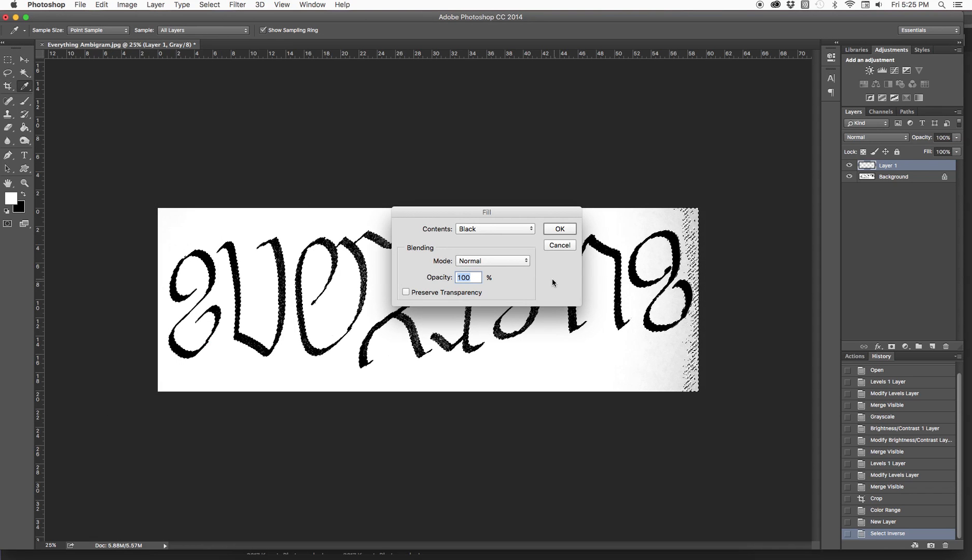
{"action": "left_click", "coordinate": [561, 229]}
{"action": "key", "text": "c"}
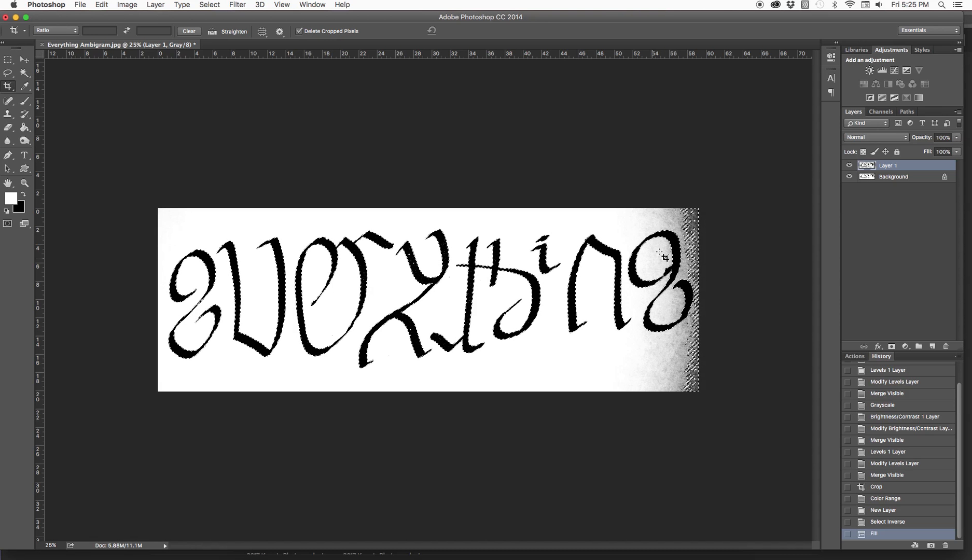
Revert the black fill and the inverted selection back to the New Layer history state, and deselect.
{"action": "left_click", "coordinate": [8, 60]}
{"action": "left_click", "coordinate": [202, 129]}
{"action": "key", "text": "super+z"}
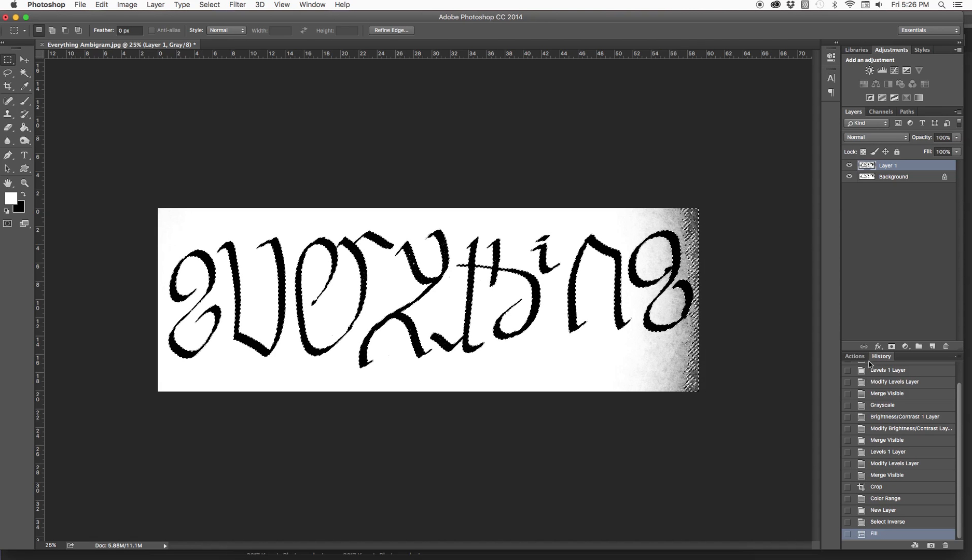
{"action": "left_click", "coordinate": [887, 521]}
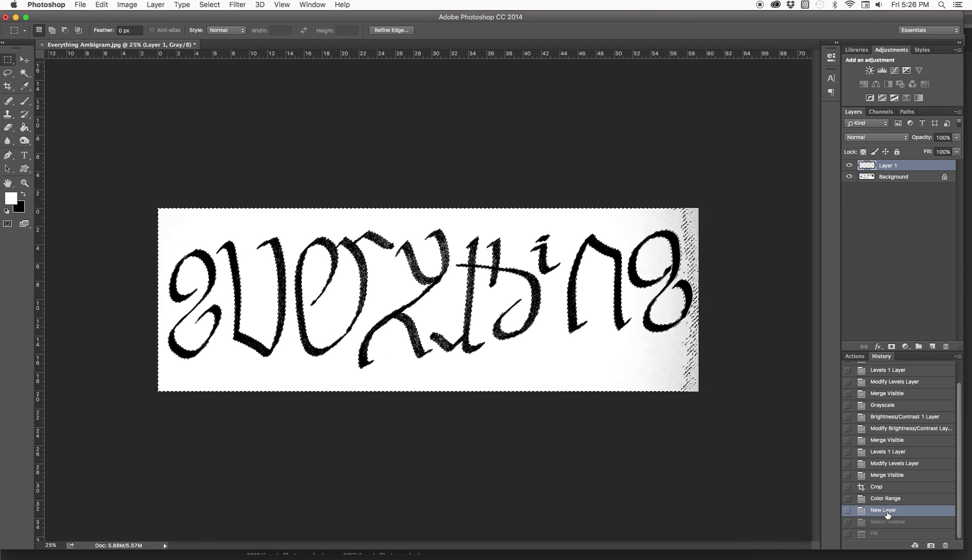
{"action": "key", "text": "super+d"}
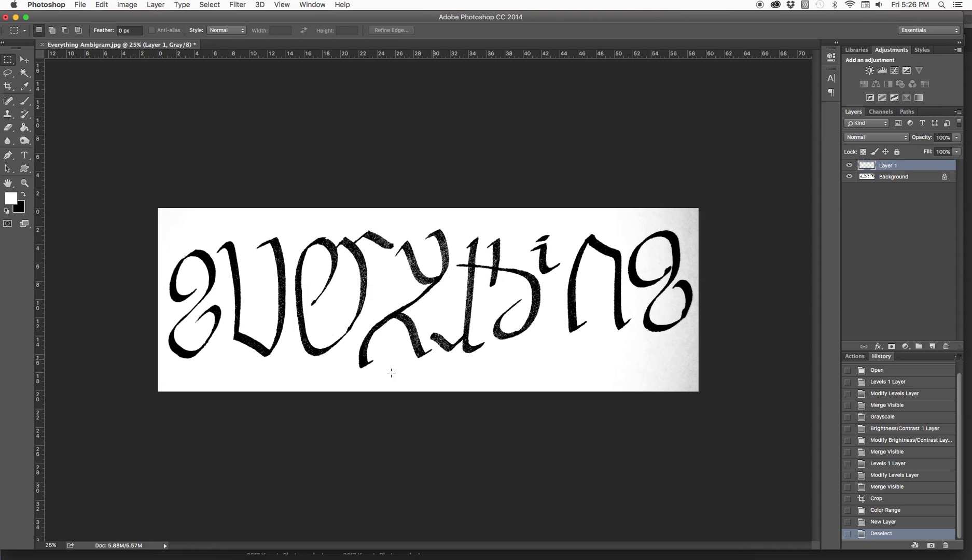
Paint white with the Brush tool over the gray shading in the lower-right corner of the Background layer.
{"action": "left_click", "coordinate": [24, 101]}
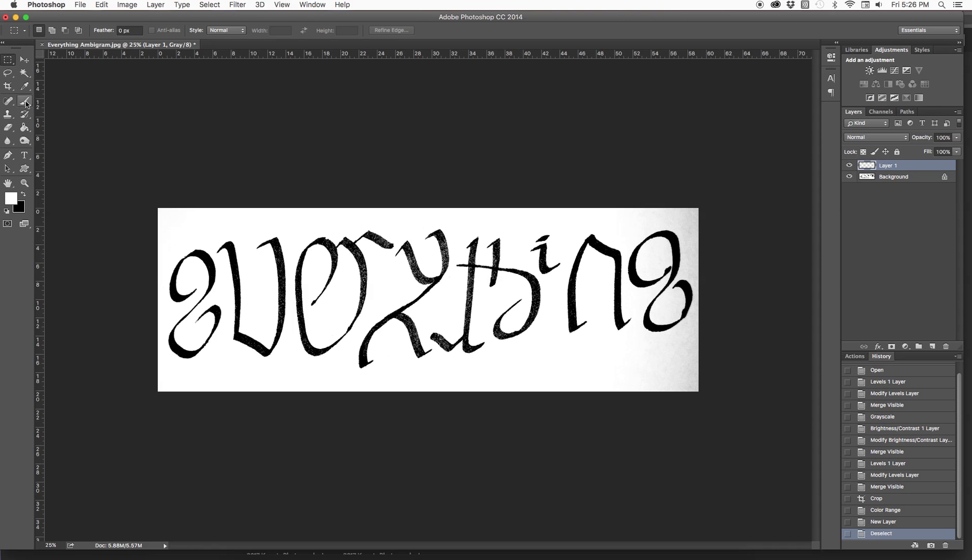
{"action": "left_click", "coordinate": [881, 177]}
{"action": "mouse_move", "coordinate": [646, 391]}
{"action": "left_mouse_down"}
{"action": "mouse_move", "coordinate": [699, 354]}
{"action": "mouse_move", "coordinate": [700, 363]}
{"action": "left_mouse_up"}
{"action": "left_click_drag", "start_coordinate": [719, 247], "coordinate": [724, 230]}
{"action": "key", "text": "super+z"}
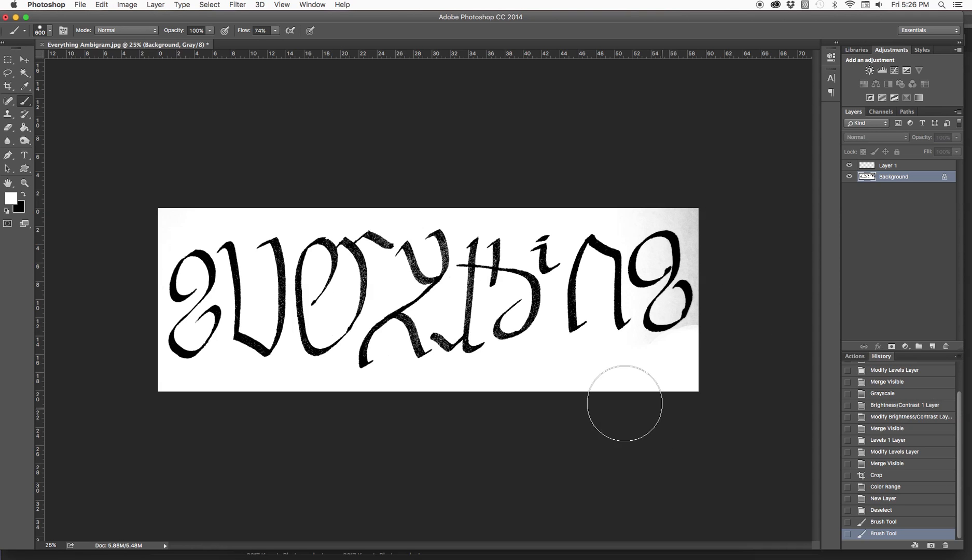
Select the black lettering on the Background layer using Color Range with a sampled black and fuzziness 98.
{"action": "left_click", "coordinate": [236, 5]}
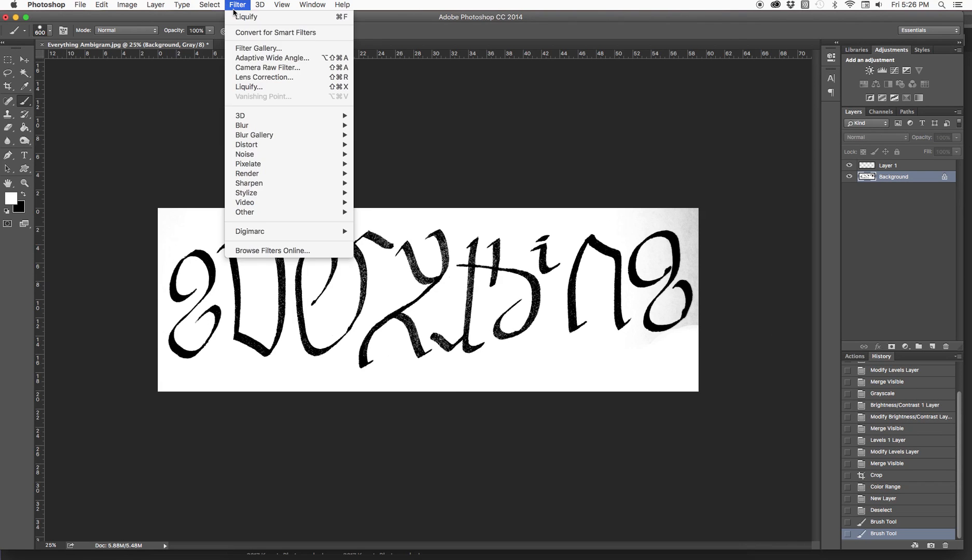
{"action": "mouse_move", "coordinate": [213, 8]}
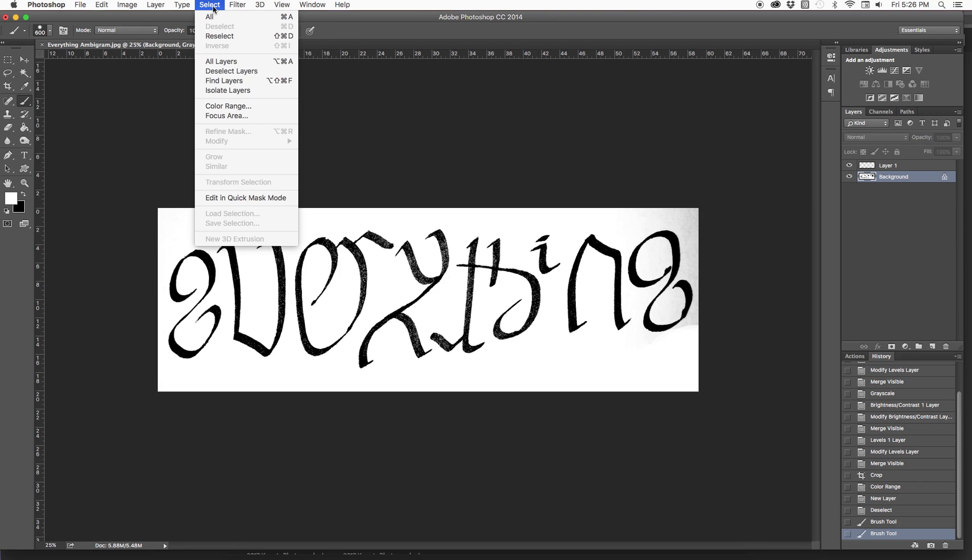
{"action": "left_click", "coordinate": [216, 107]}
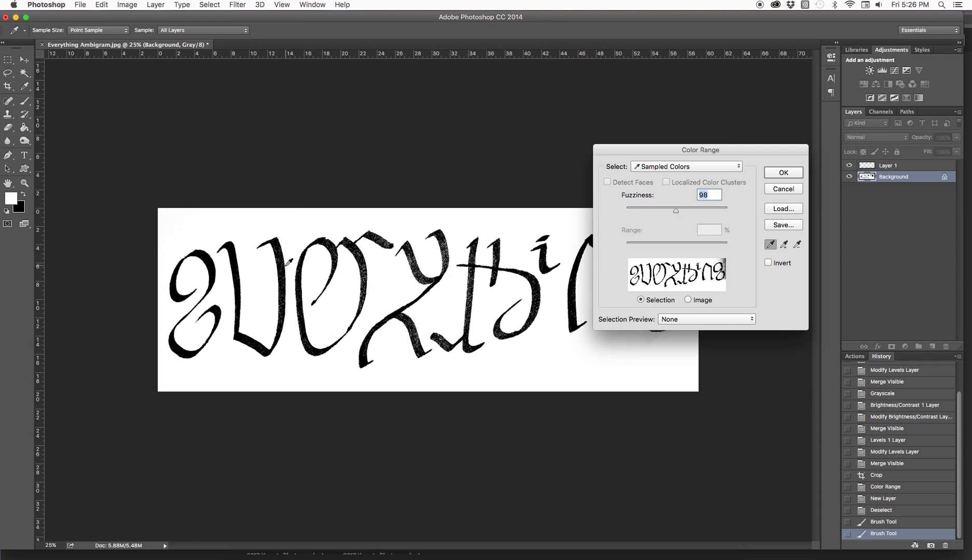
{"action": "left_click", "coordinate": [280, 268]}
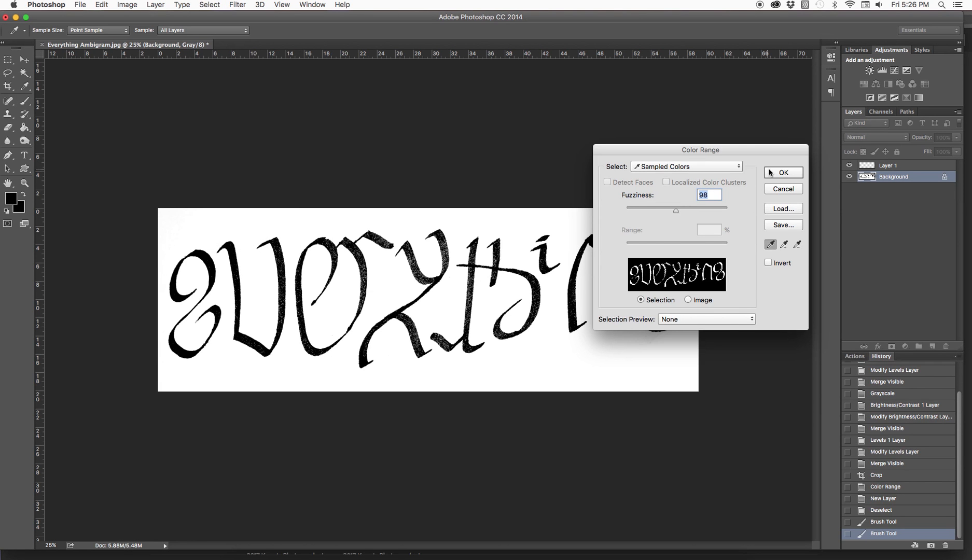
{"action": "left_click_drag", "start_coordinate": [746, 153], "coordinate": [820, 190]}
{"action": "left_click_drag", "start_coordinate": [749, 247], "coordinate": [791, 249]}
{"action": "key", "text": "Return"}
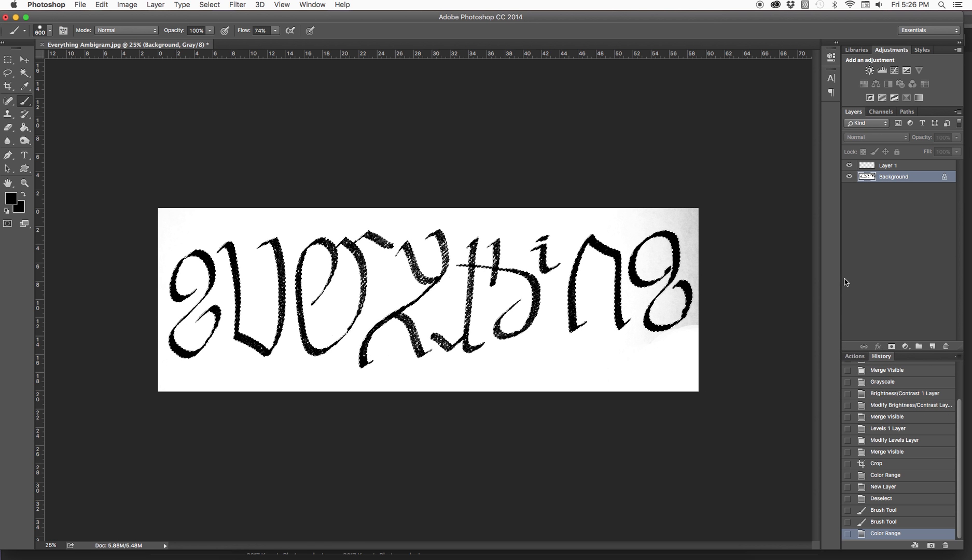
Fill the selected lettering with black on Layer 1, using Normal mode at 100% opacity.
{"action": "left_click", "coordinate": [907, 170]}
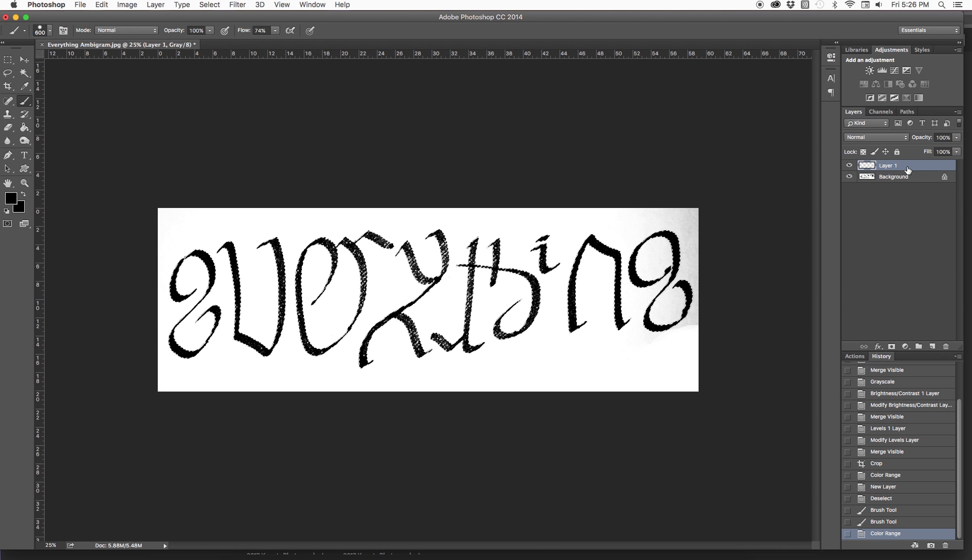
{"action": "left_click", "coordinate": [154, 5]}
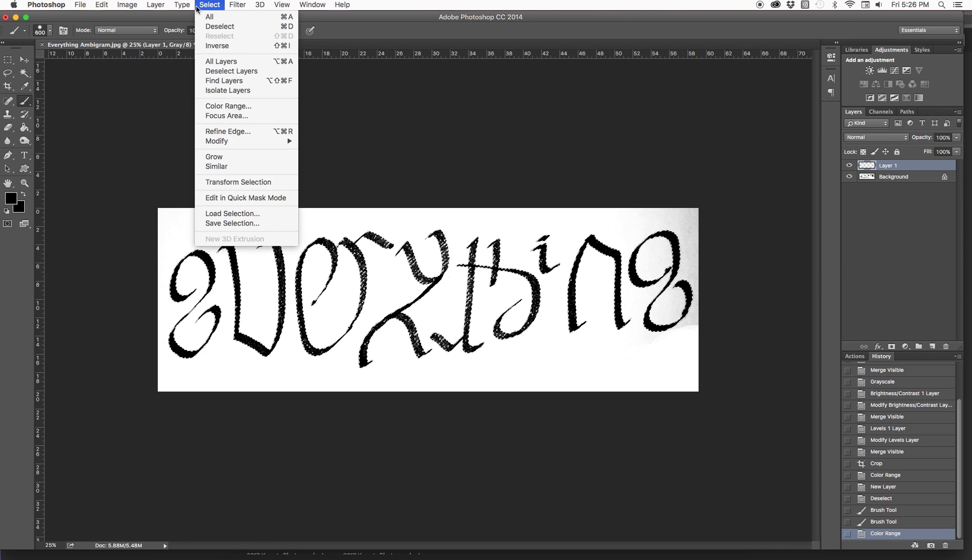
{"action": "mouse_move", "coordinate": [142, 6]}
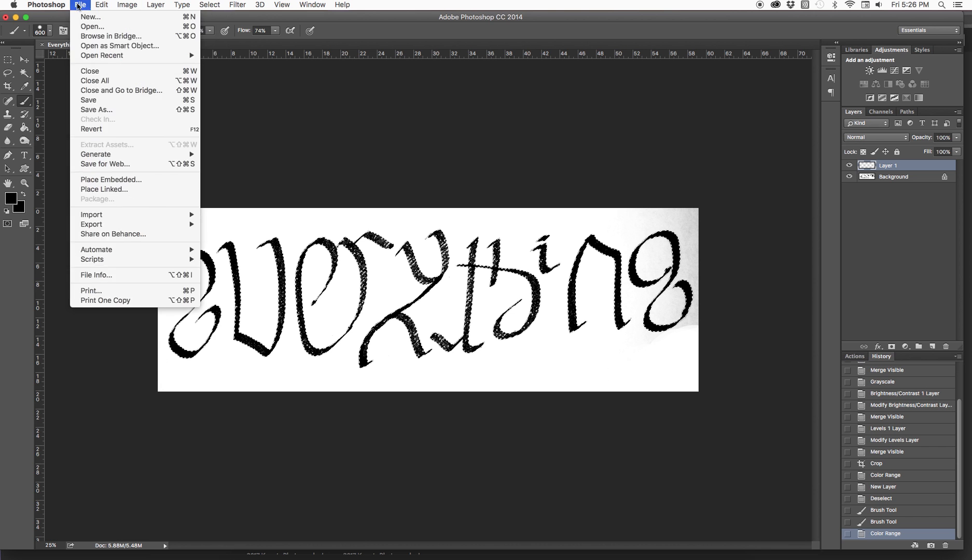
{"action": "left_click", "coordinate": [106, 156]}
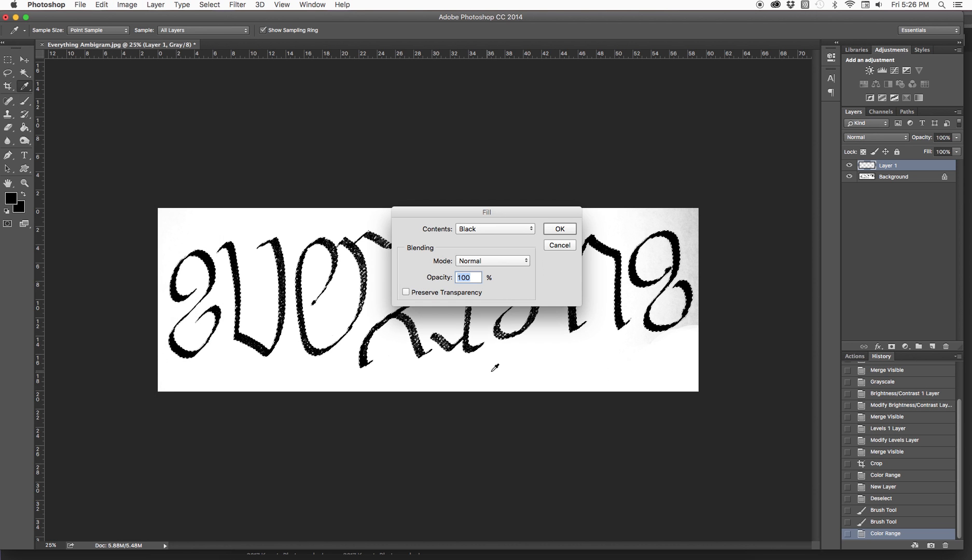
{"action": "left_click", "coordinate": [554, 229]}
{"action": "key", "text": "b"}
Convert the Background into a regular layer and delete it, clearing the lettering selection.
{"action": "double_click", "coordinate": [894, 177]}
{"action": "left_click", "coordinate": [585, 258]}
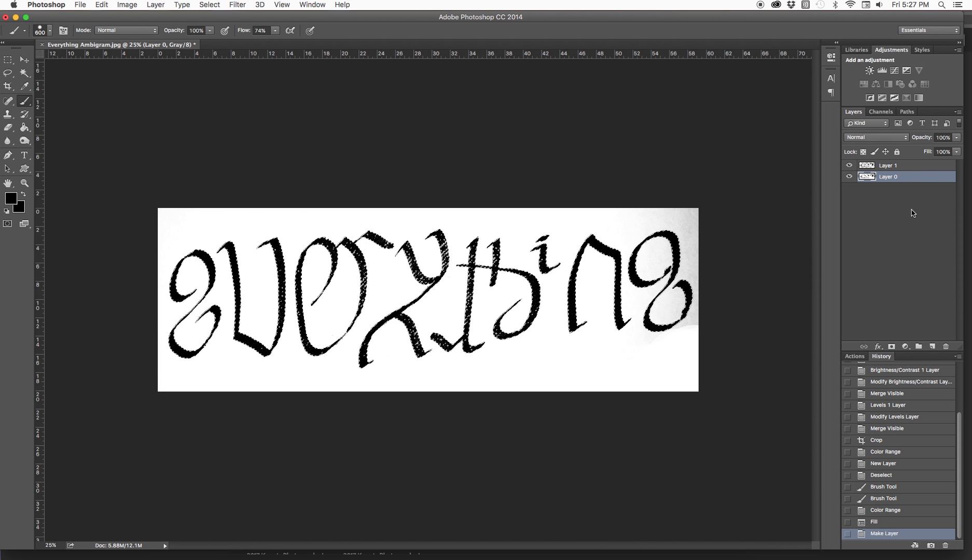
{"action": "left_click_drag", "start_coordinate": [902, 183], "coordinate": [948, 346]}
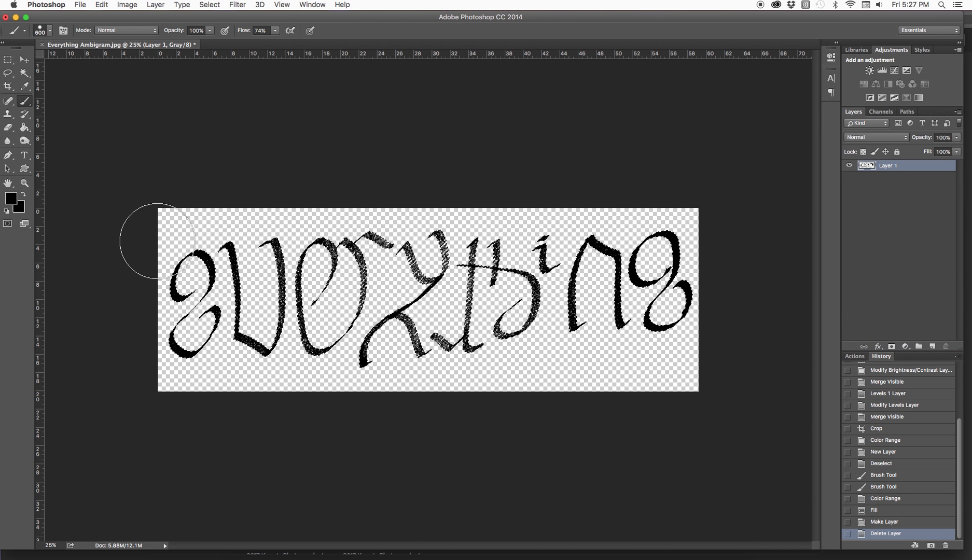
{"action": "left_click", "coordinate": [15, 62]}
{"action": "left_click", "coordinate": [433, 261]}
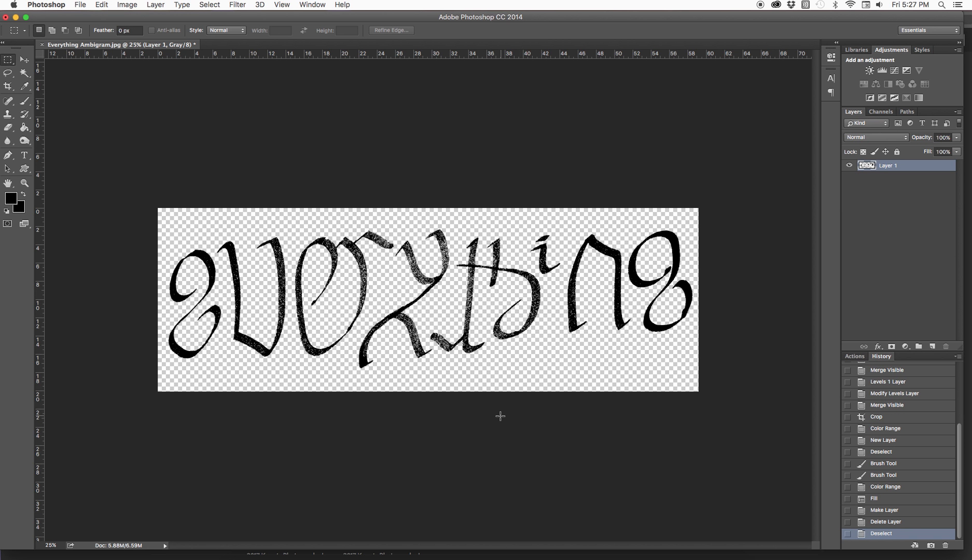
Select the transparent area around the lettering with the Magic Wand and invert the selection.
{"action": "left_click", "coordinate": [24, 73]}
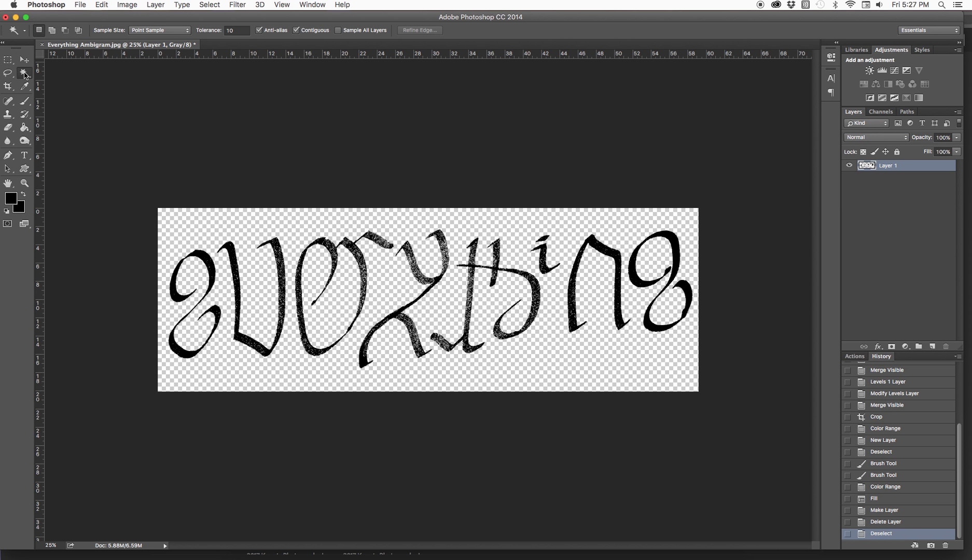
{"action": "left_click", "coordinate": [341, 308]}
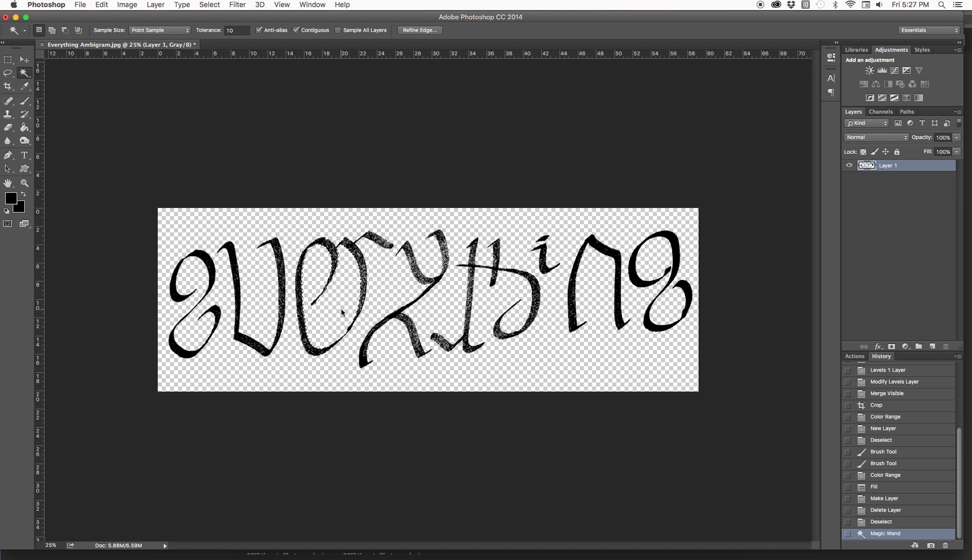
{"action": "left_click", "coordinate": [382, 295], "text": "shift"}
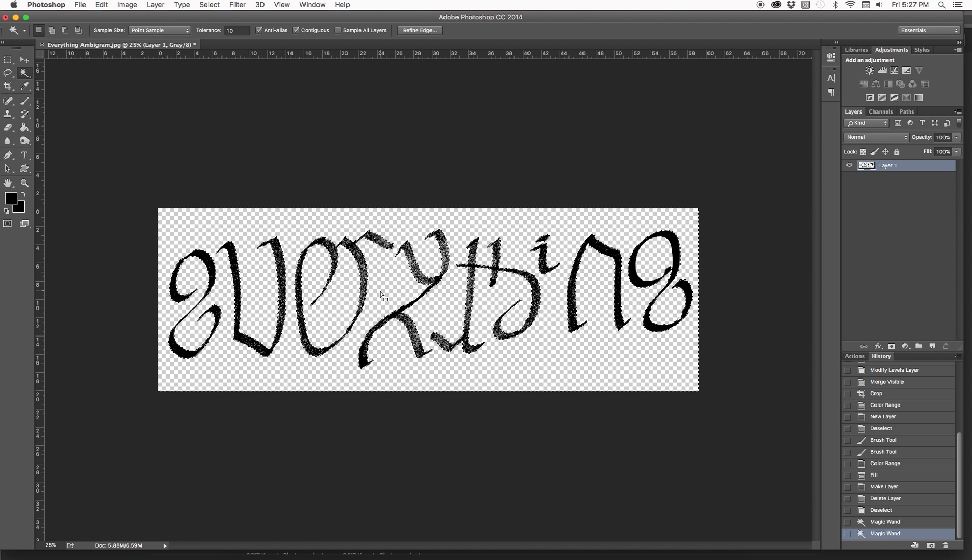
{"action": "left_click", "coordinate": [155, 5]}
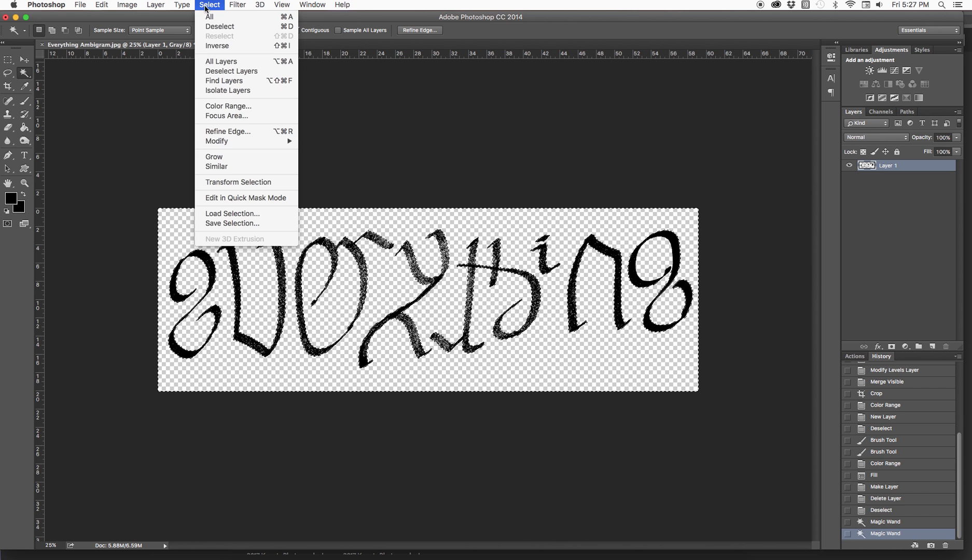
{"action": "left_click", "coordinate": [209, 46]}
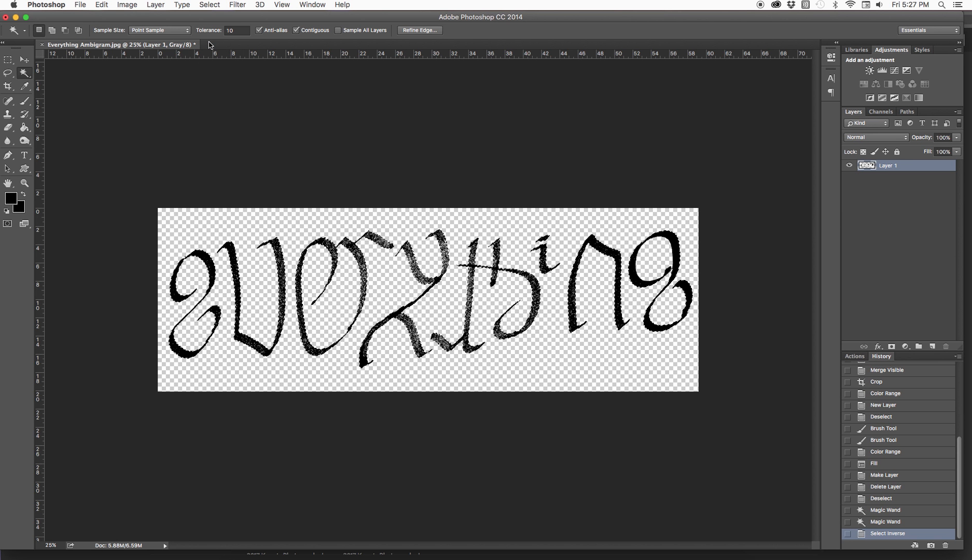
Fill the inverted selection with black at 100% opacity on Layer 1.
{"action": "left_click", "coordinate": [155, 4]}
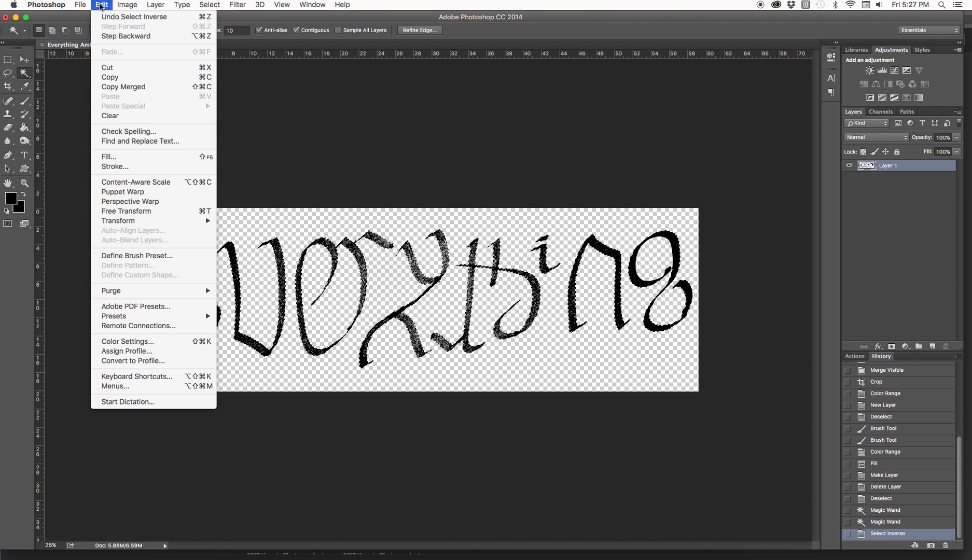
{"action": "left_click", "coordinate": [109, 156]}
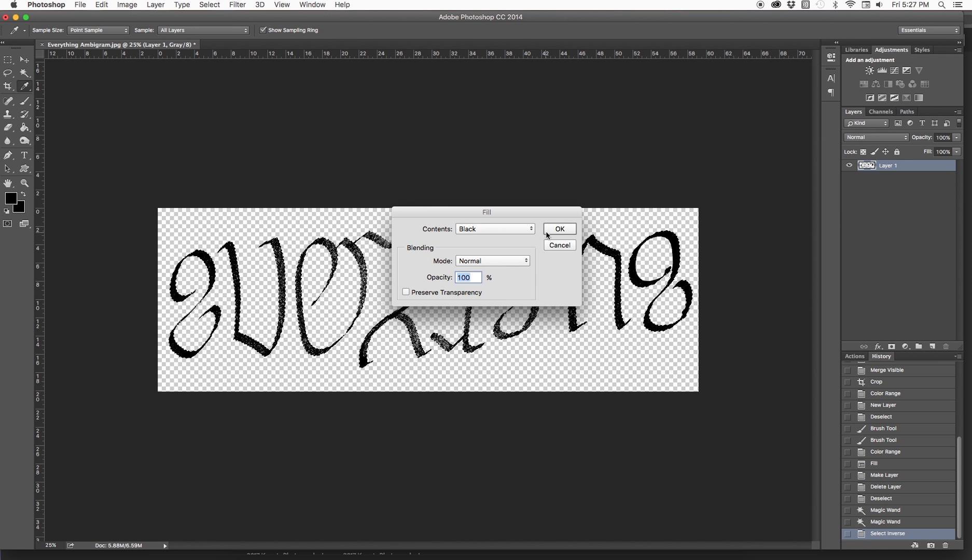
{"action": "key", "text": "Return"}
{"action": "key", "text": "w"}
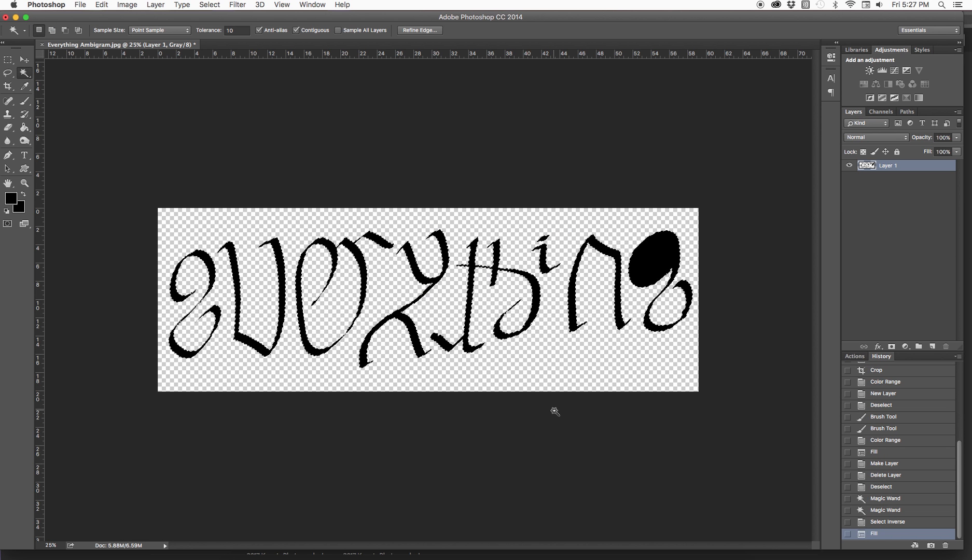
Revert the black fill and inverted selection back to the first Magic Wand history state.
{"action": "key", "text": "super+z"}
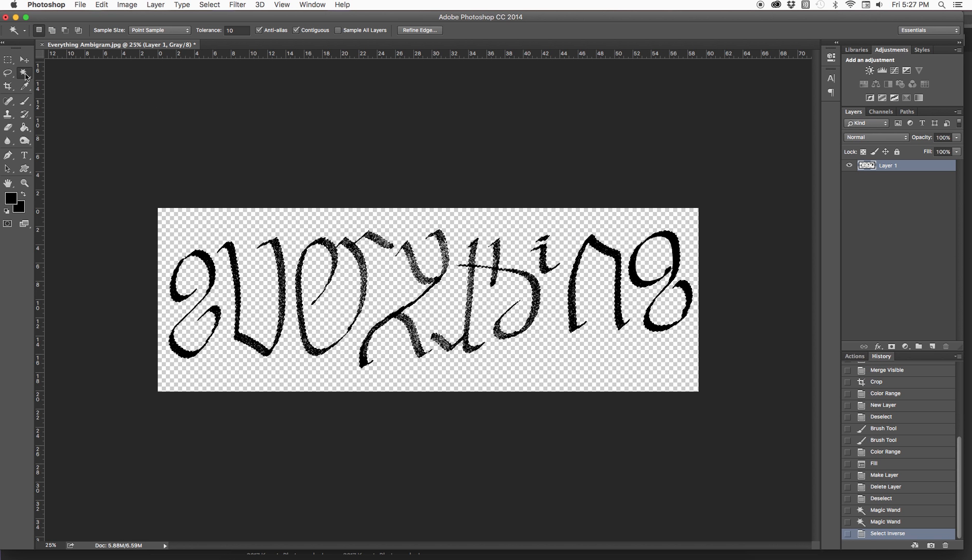
{"action": "key", "text": "super+z"}
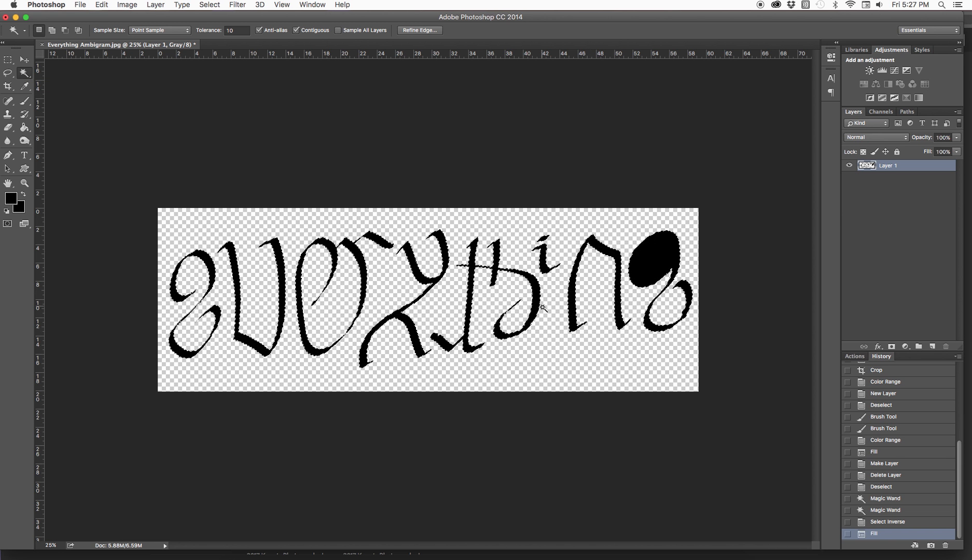
{"action": "left_click", "coordinate": [890, 511]}
{"action": "left_click", "coordinate": [889, 499]}
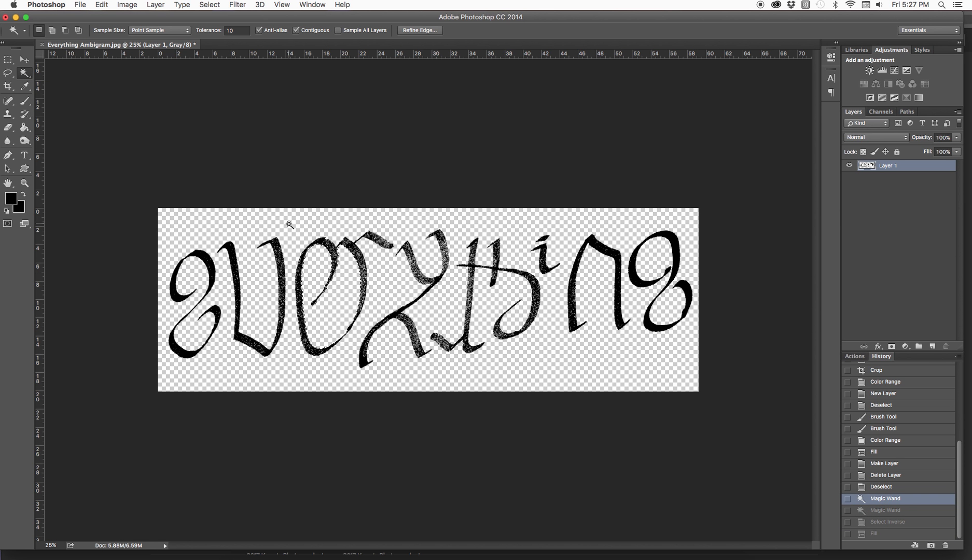
Select the transparent background plus the enclosed counter of the final g with the Magic Wand, and invert the selection.
{"action": "left_click", "coordinate": [331, 312]}
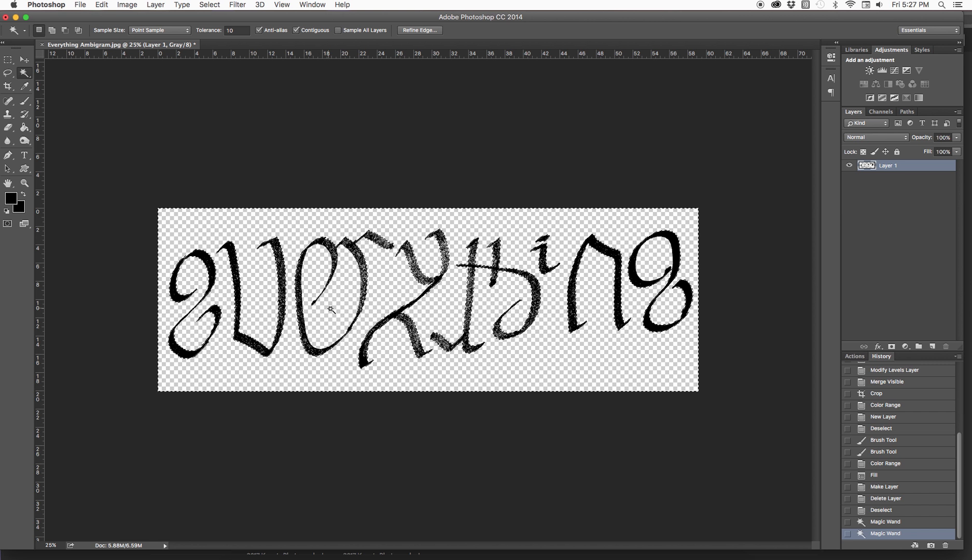
{"action": "left_click", "coordinate": [651, 270], "text": "shift"}
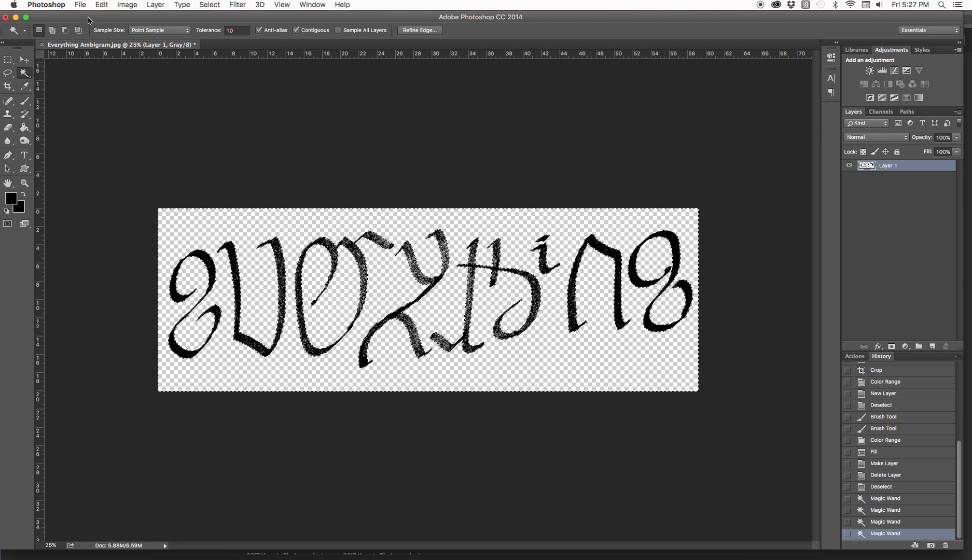
{"action": "left_click", "coordinate": [213, 5]}
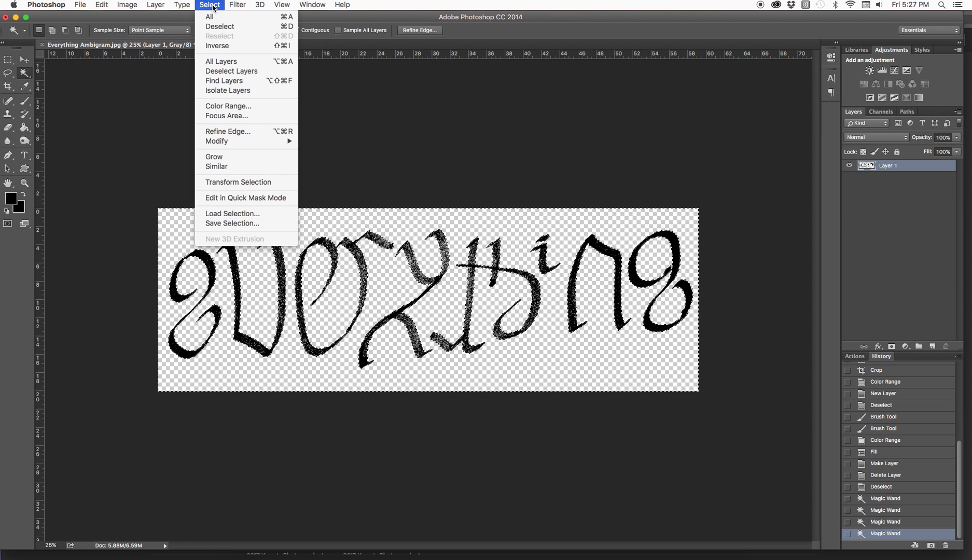
{"action": "left_click", "coordinate": [217, 46]}
Fill the speckled lettering on Layer 1 with solid black at 100% opacity and deselect.
{"action": "left_click", "coordinate": [101, 5]}
{"action": "left_click", "coordinate": [111, 156]}
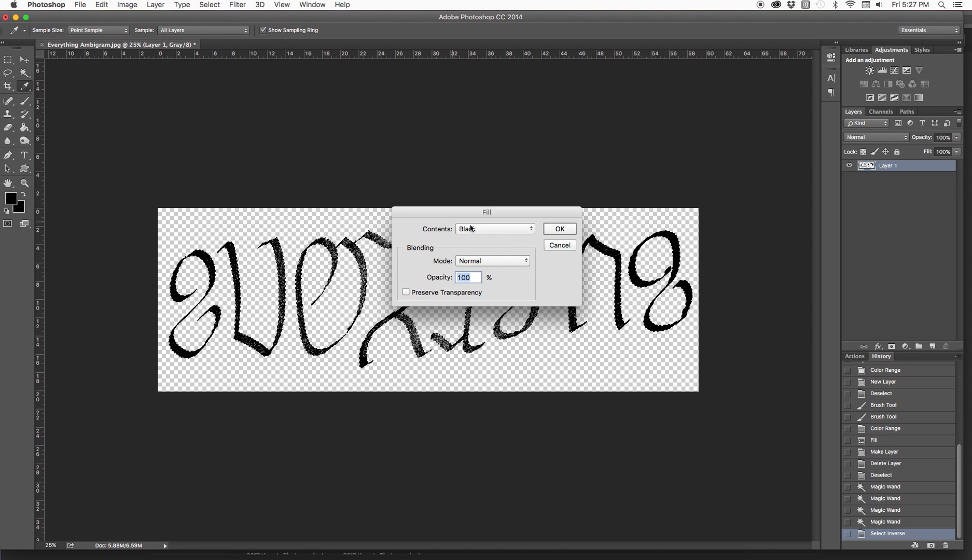
{"action": "left_click", "coordinate": [551, 230]}
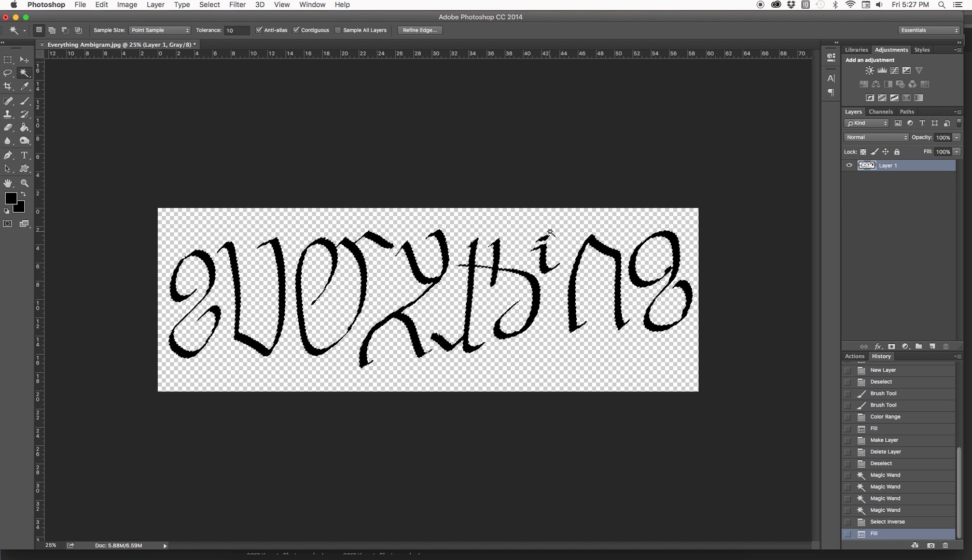
{"action": "left_click", "coordinate": [7, 59]}
{"action": "left_click", "coordinate": [197, 309]}
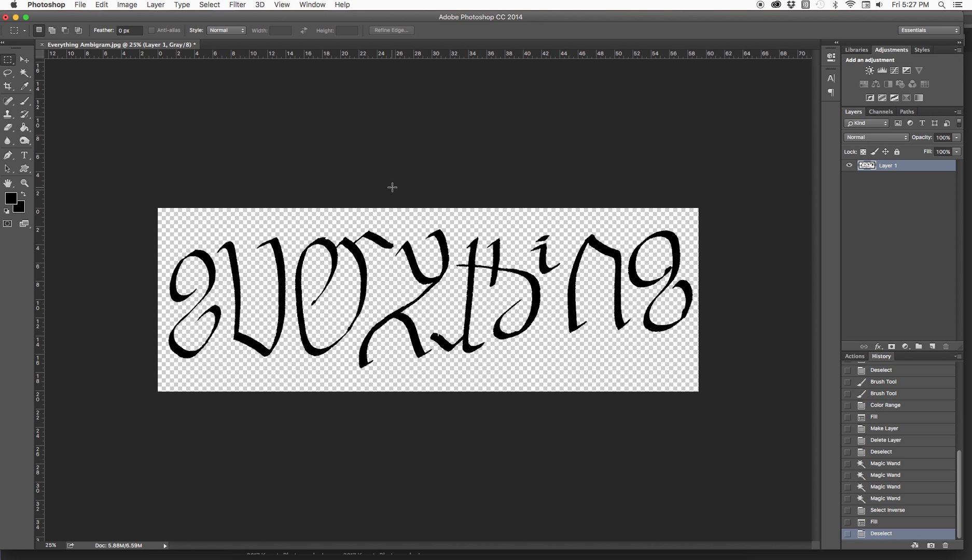
Save a copy of the artwork in the Pictures folder as the JPEG "Everything pixels.jpg", accepting the JPEG options.
{"action": "left_click", "coordinate": [82, 5]}
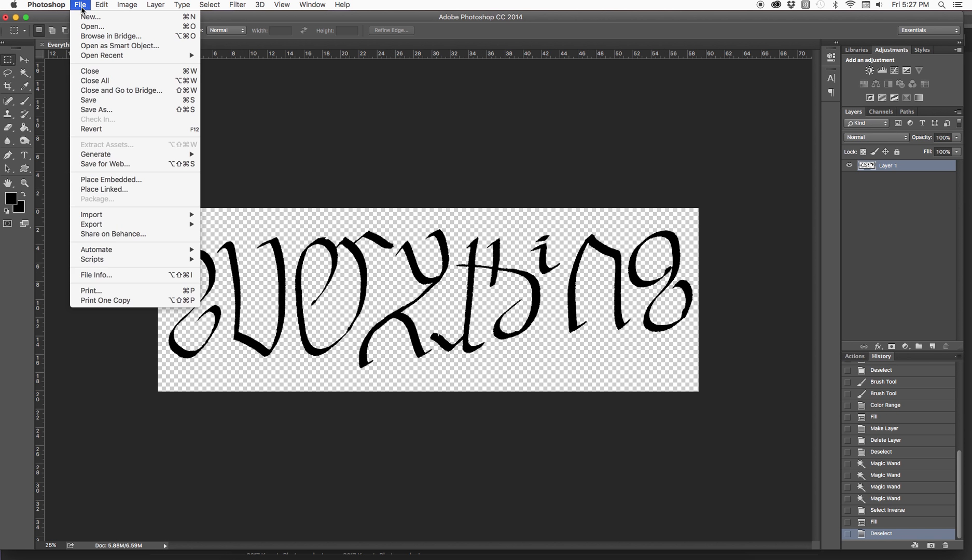
{"action": "left_click", "coordinate": [103, 110]}
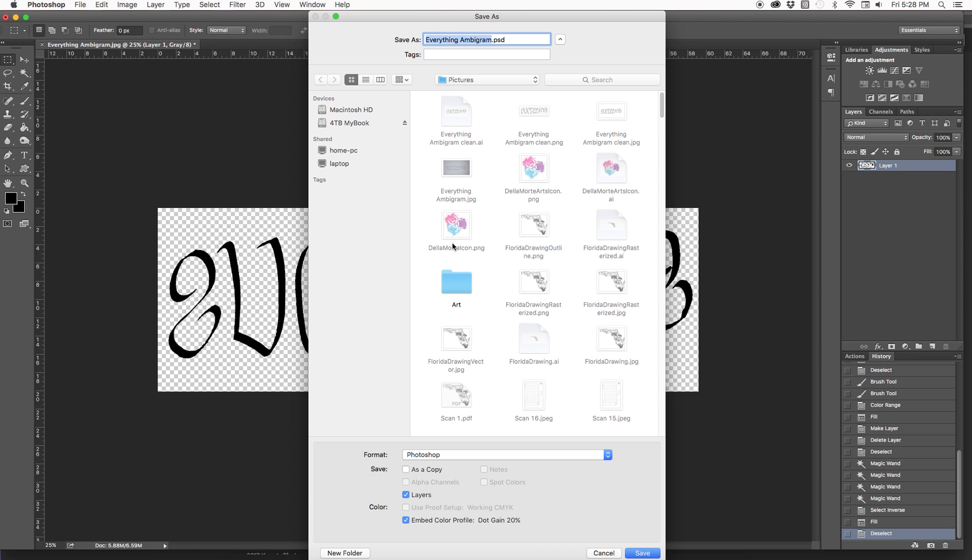
{"action": "left_click", "coordinate": [510, 455]}
{"action": "left_click", "coordinate": [437, 517]}
{"action": "left_click", "coordinate": [508, 40]}
{"action": "left_click_drag", "start_coordinate": [507, 40], "coordinate": [460, 41]}
{"action": "key", "text": "BackSpace"}
{"action": "type", "text": "jp"}
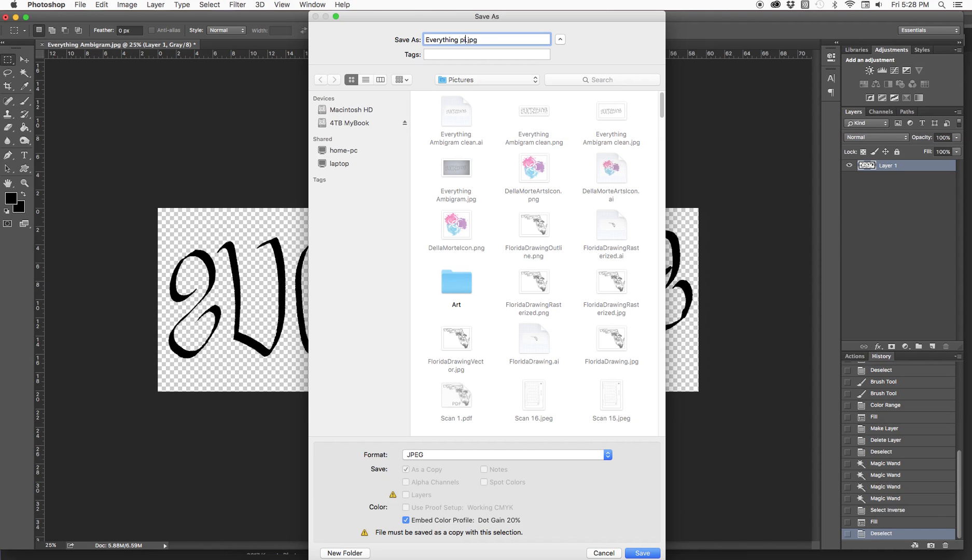
{"action": "left_click", "coordinate": [641, 554]}
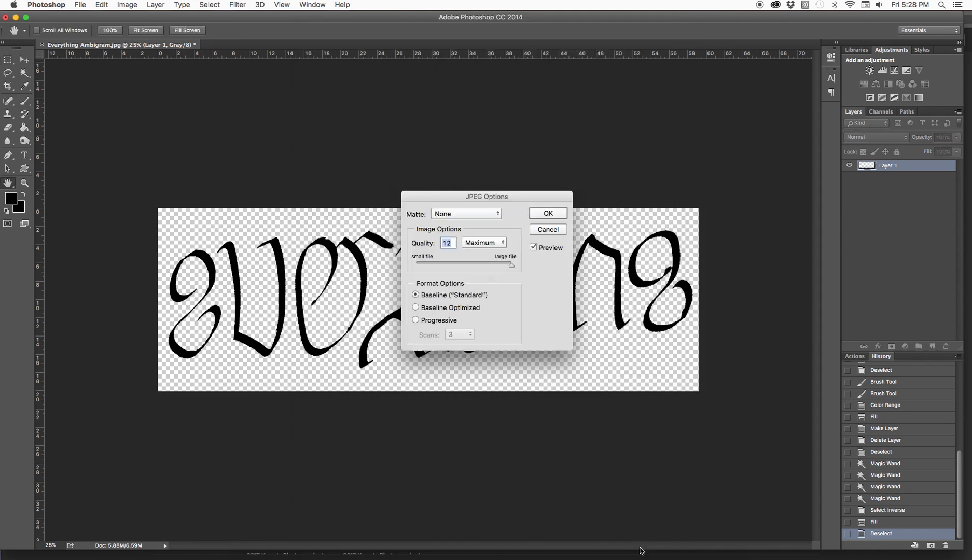
{"action": "left_click", "coordinate": [562, 213]}
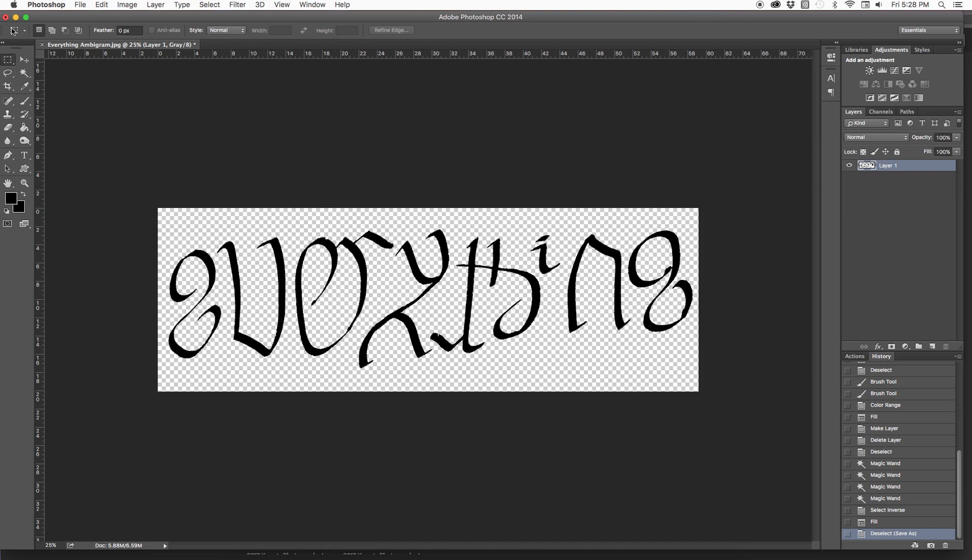
Switch to Illustrator and open "Everything pixels.jpg" from the Pictures folder.
{"action": "left_click", "coordinate": [16, 18]}
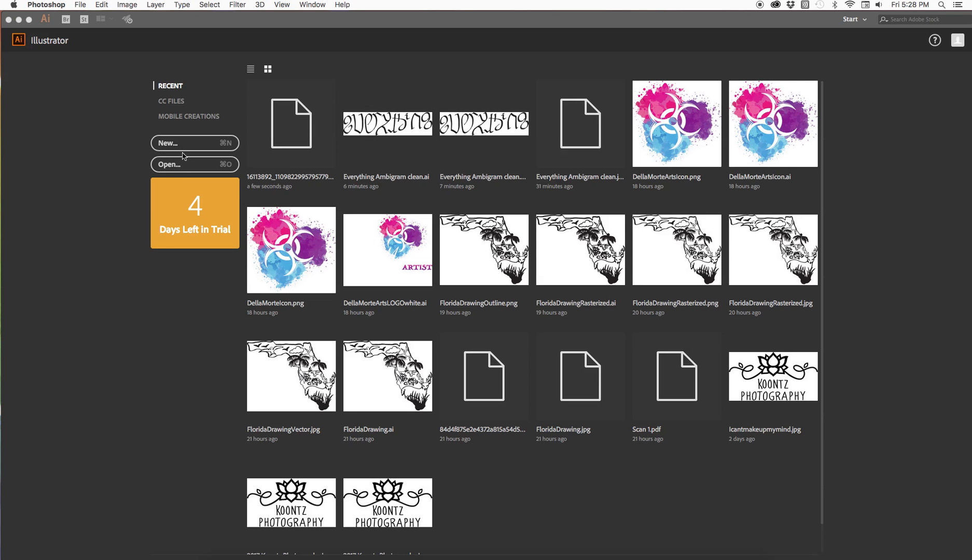
{"action": "left_click", "coordinate": [176, 166]}
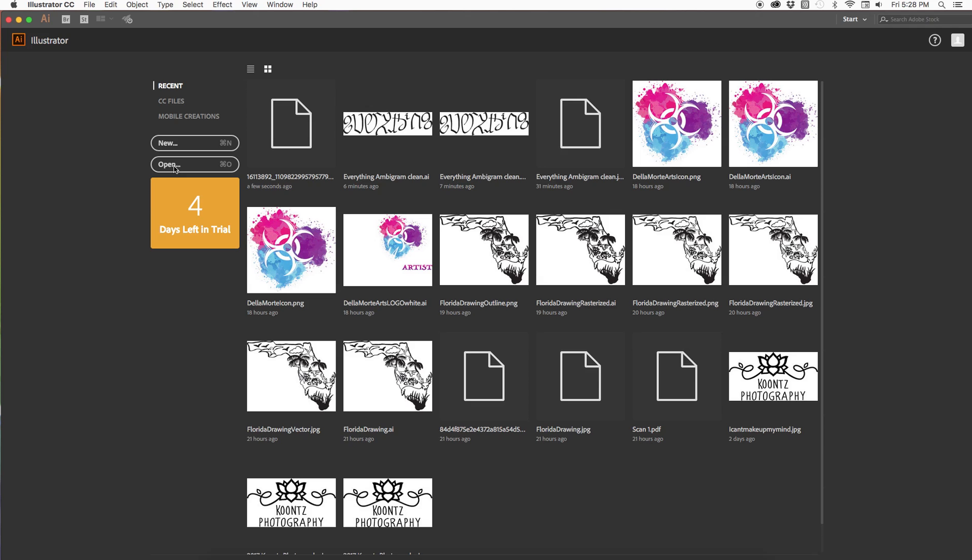
{"action": "left_click", "coordinate": [175, 166]}
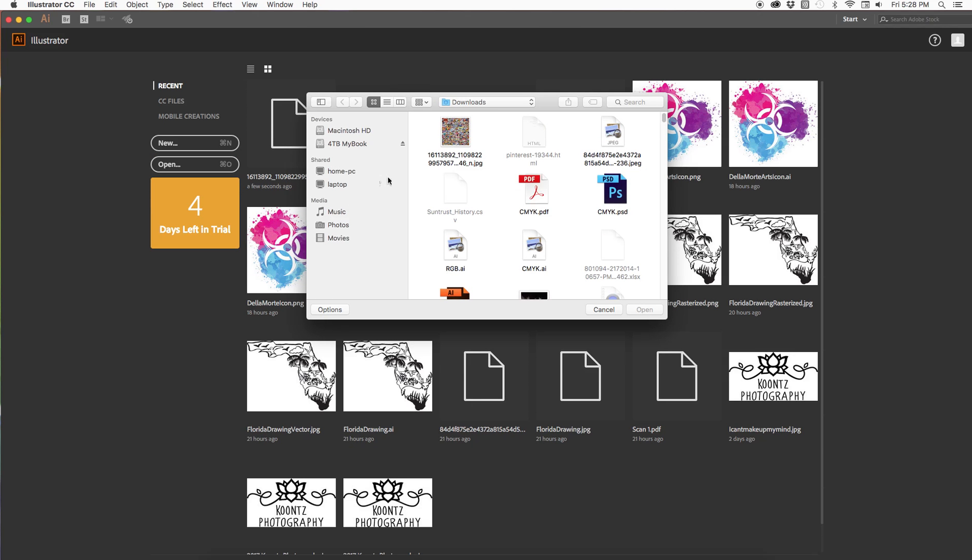
{"action": "left_click", "coordinate": [477, 102]}
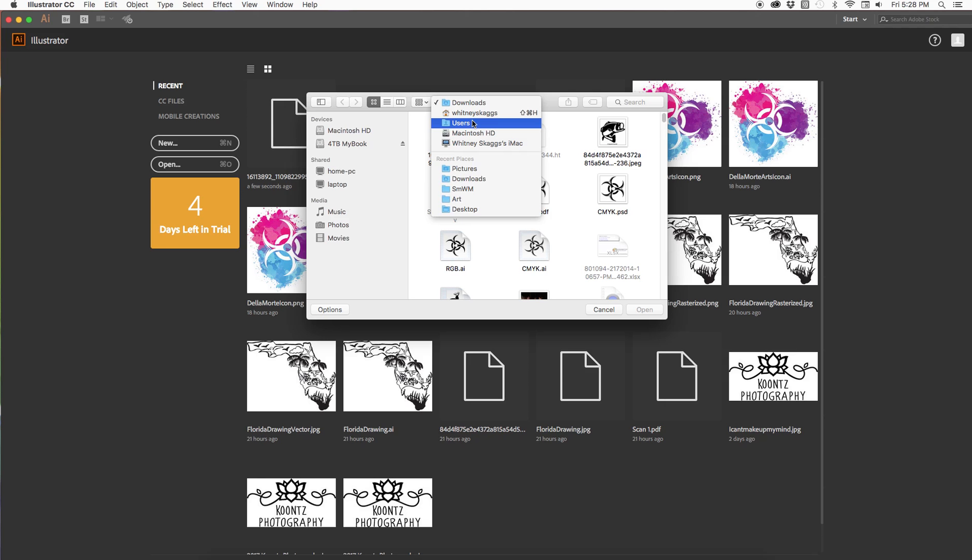
{"action": "left_click", "coordinate": [465, 168]}
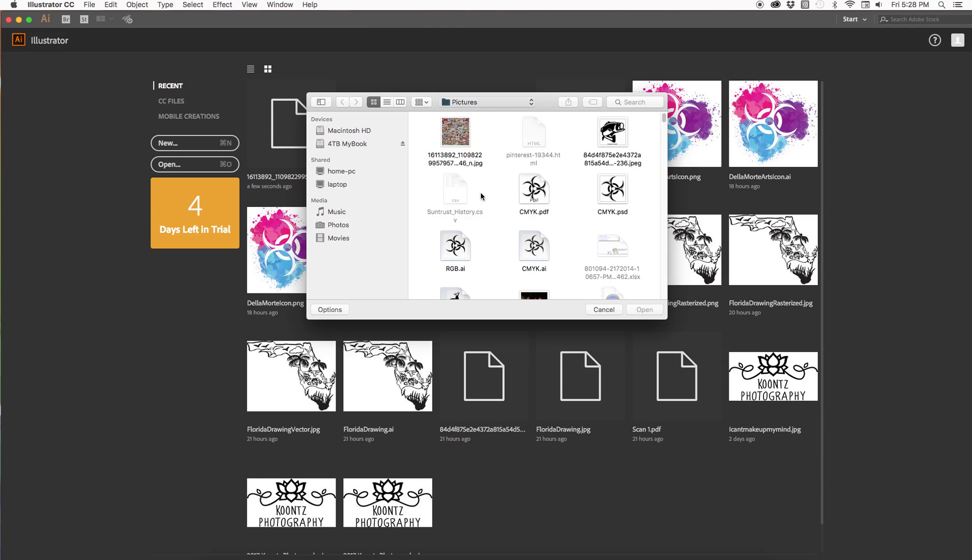
{"action": "left_click", "coordinate": [451, 141]}
{"action": "double_click", "coordinate": [451, 143]}
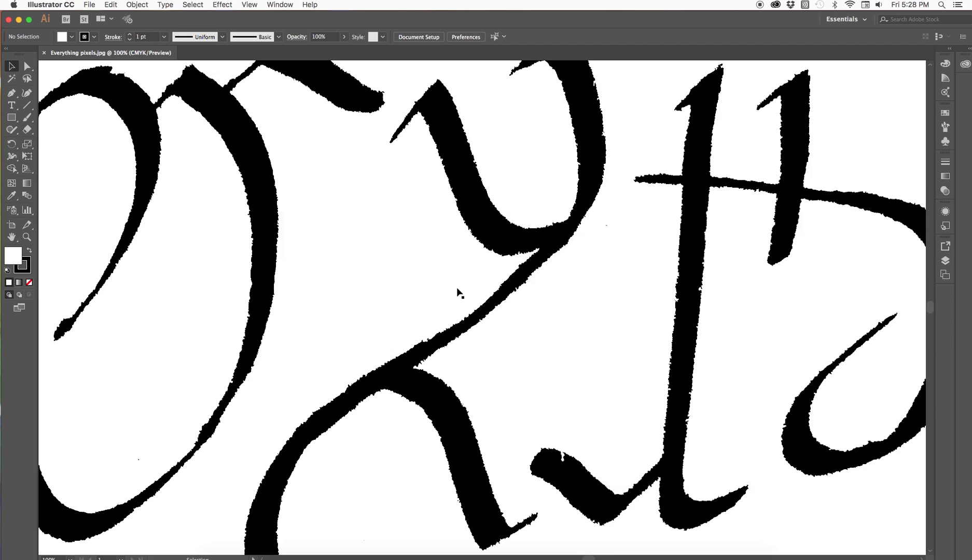
Scale the lettering image down proportionally to about 1873 x 636 pt and position it inside the artboard.
{"action": "left_click", "coordinate": [27, 238]}
{"action": "left_click", "coordinate": [330, 252], "text": "alt"}
{"action": "left_click", "coordinate": [331, 252], "text": "alt"}
{"action": "left_click", "coordinate": [485, 291], "text": "alt"}
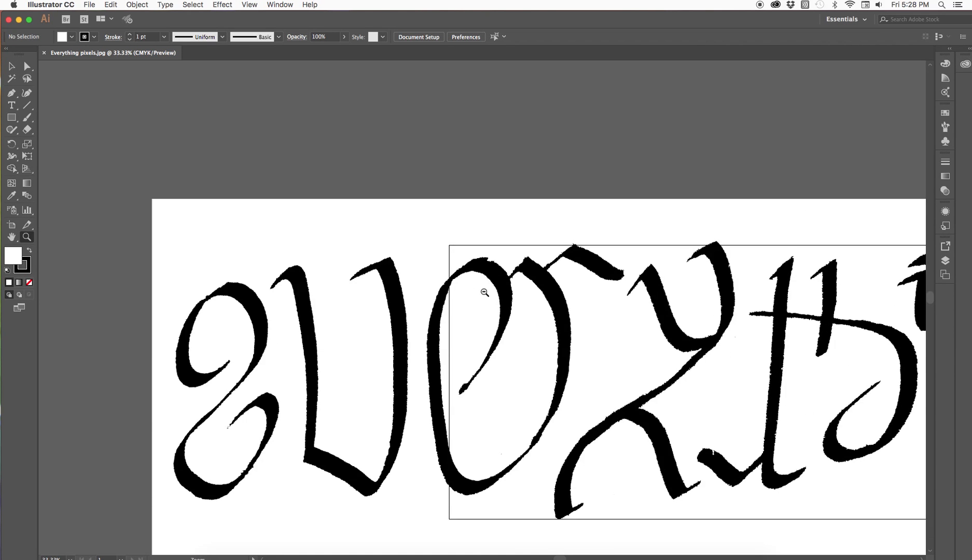
{"action": "left_click", "coordinate": [613, 332], "text": "alt"}
{"action": "left_click", "coordinate": [12, 66]}
{"action": "left_click", "coordinate": [312, 324]}
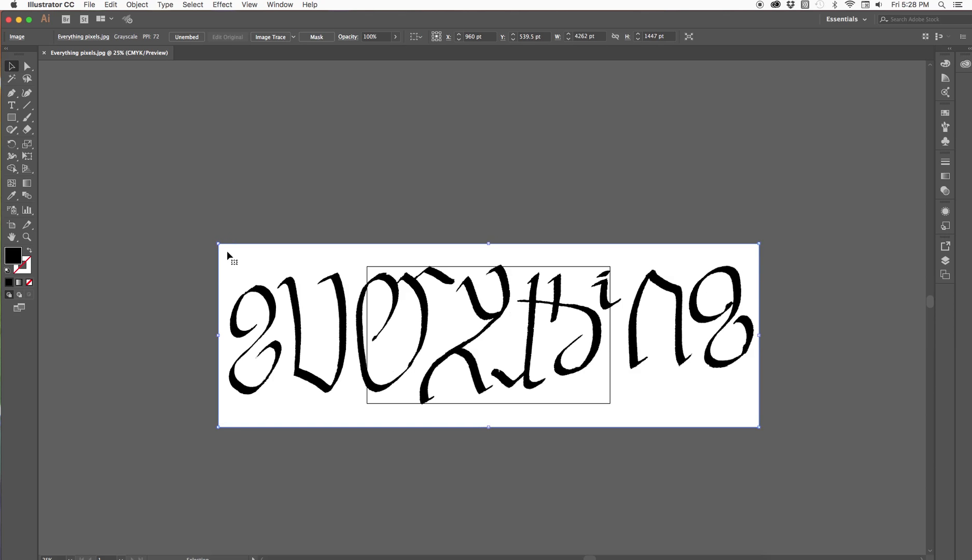
{"action": "left_click_drag", "start_coordinate": [218, 244], "coordinate": [500, 339]}
{"action": "left_click_drag", "start_coordinate": [643, 409], "coordinate": [514, 358]}
{"action": "left_click_drag", "start_coordinate": [631, 376], "coordinate": [609, 368]}
Nudge the image slightly to the left and apply a Move of -1 pt horizontally and 0 pt vertically.
{"action": "key", "text": "Left"}
{"action": "key", "text": "Left"}
{"action": "key", "text": "Return"}
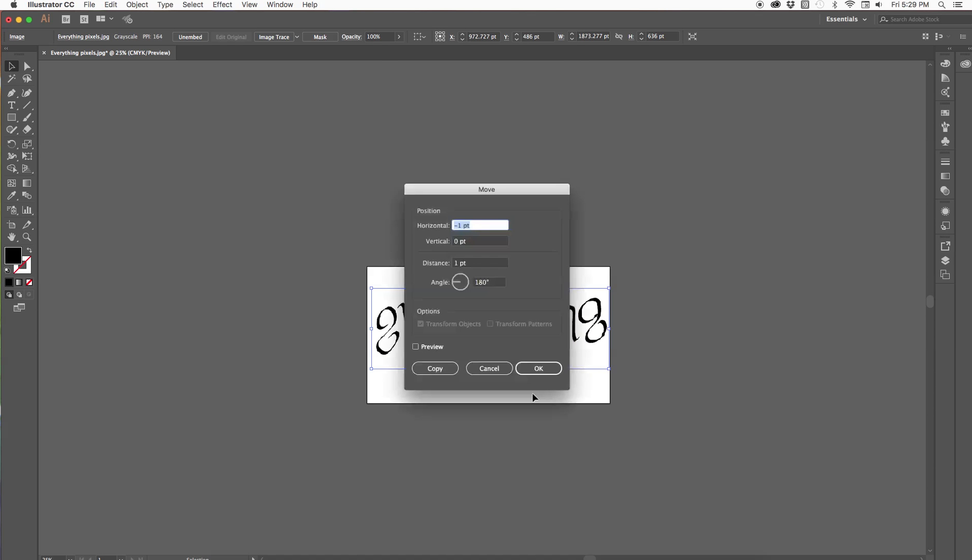
{"action": "left_click", "coordinate": [526, 370]}
Convert the lettering image to vector shapes with Image Trace's Make and Expand, and ungroup the traced result.
{"action": "left_click", "coordinate": [131, 6]}
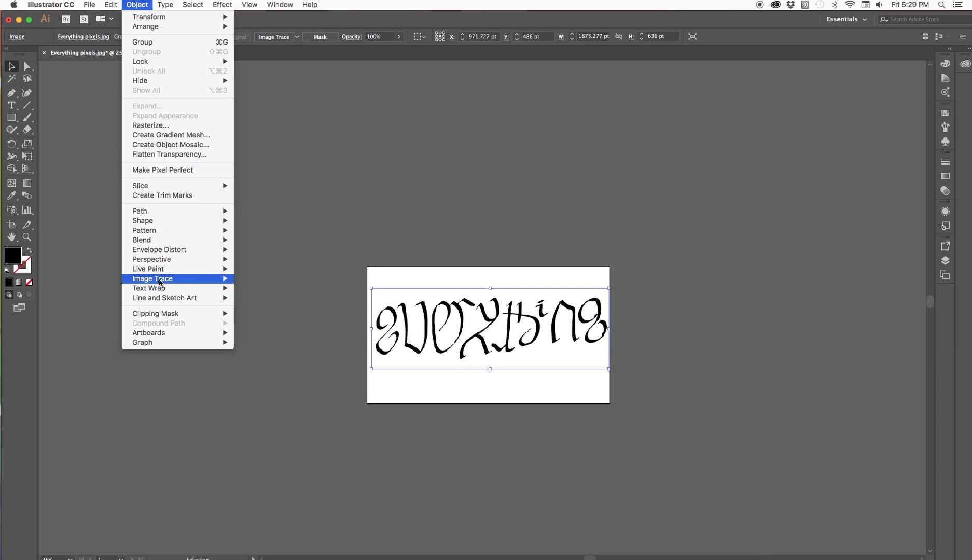
{"action": "mouse_move", "coordinate": [207, 285]}
{"action": "left_click", "coordinate": [273, 288]}
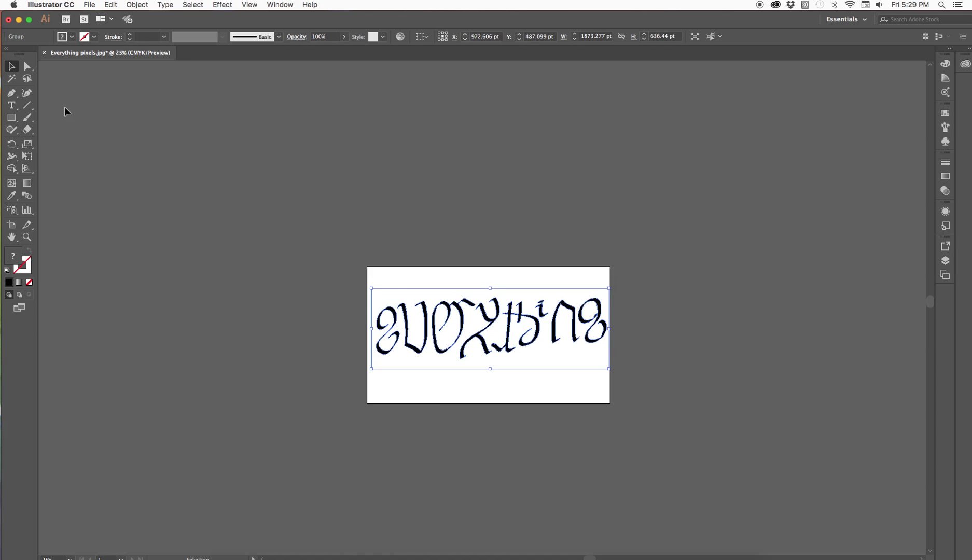
{"action": "right_click", "coordinate": [455, 333]}
{"action": "left_click", "coordinate": [479, 405]}
Delete the traced white background shape and the white shape enclosed in the third letter.
{"action": "left_click", "coordinate": [31, 240]}
{"action": "left_click", "coordinate": [557, 347]}
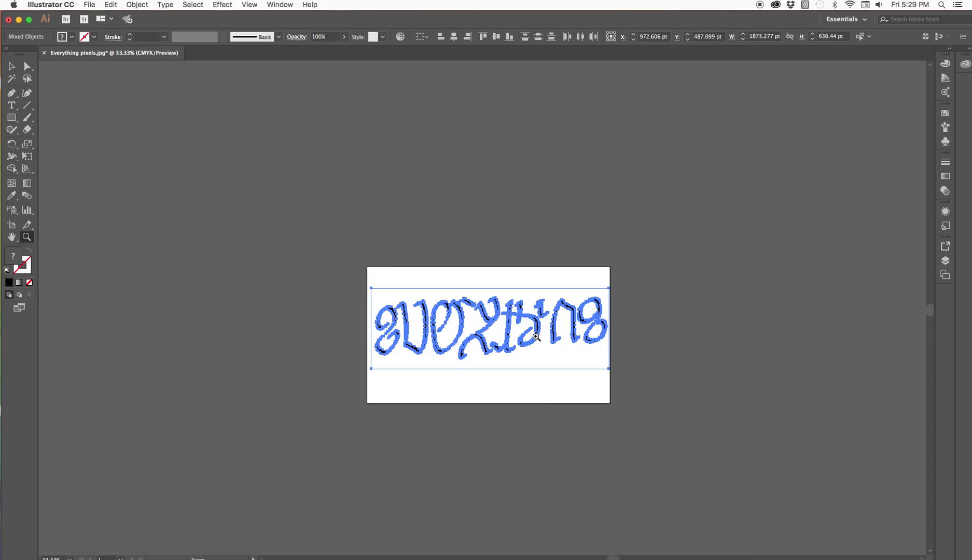
{"action": "left_click", "coordinate": [500, 306]}
{"action": "left_click", "coordinate": [12, 66]}
{"action": "left_click", "coordinate": [154, 193]}
{"action": "left_click", "coordinate": [156, 206]}
{"action": "key", "text": "Delete"}
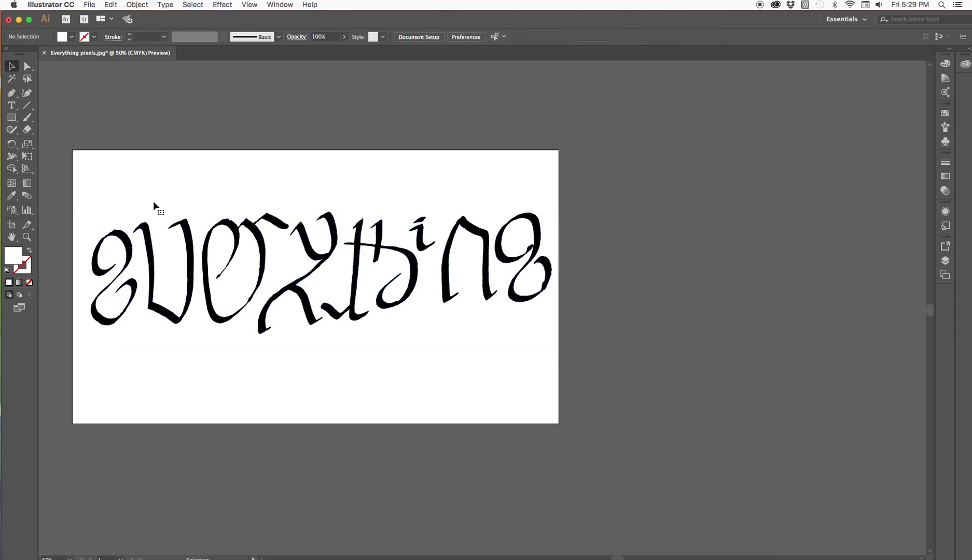
{"action": "left_click", "coordinate": [224, 295]}
{"action": "key", "text": "Delete"}
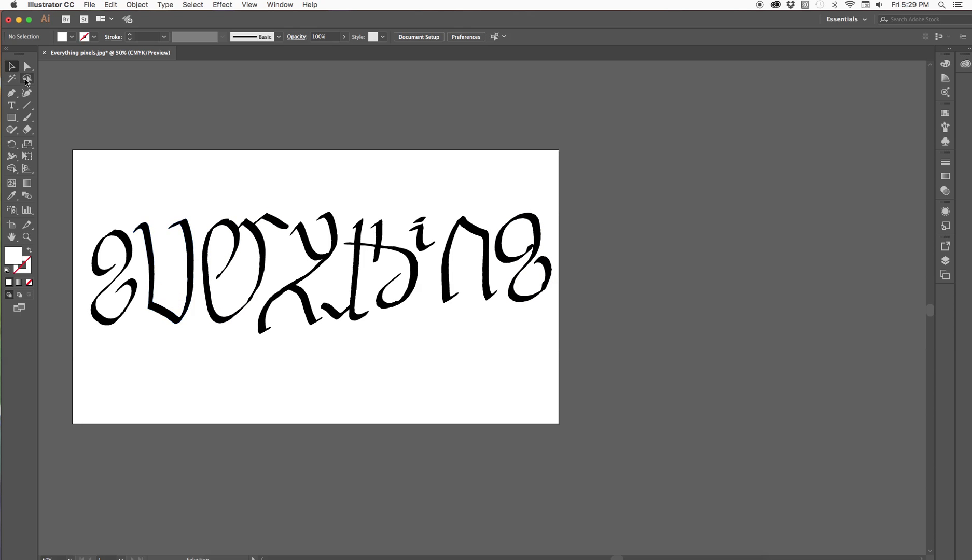
Select the final g and smooth the dent on the inner edge of its lower bowl with the Curvature tool.
{"action": "left_click", "coordinate": [109, 238]}
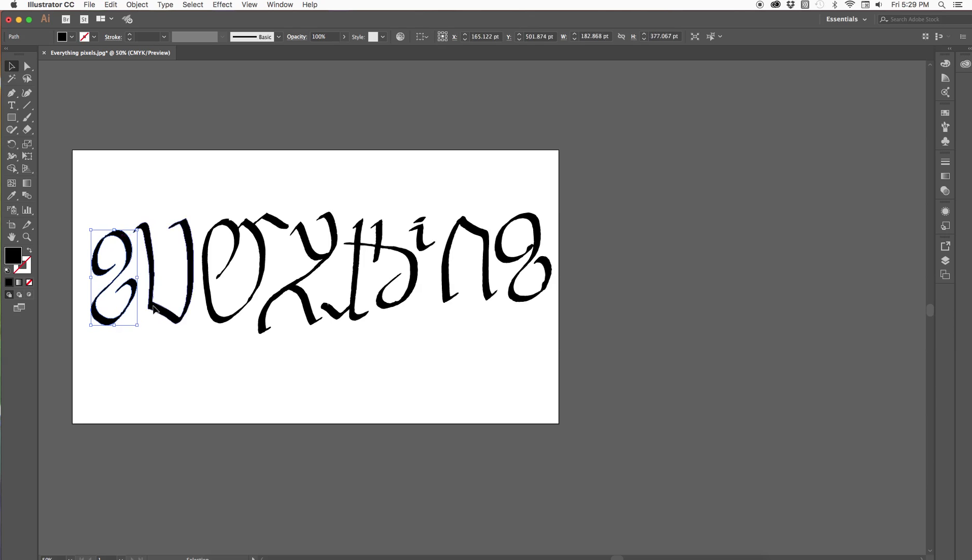
{"action": "left_click", "coordinate": [298, 286]}
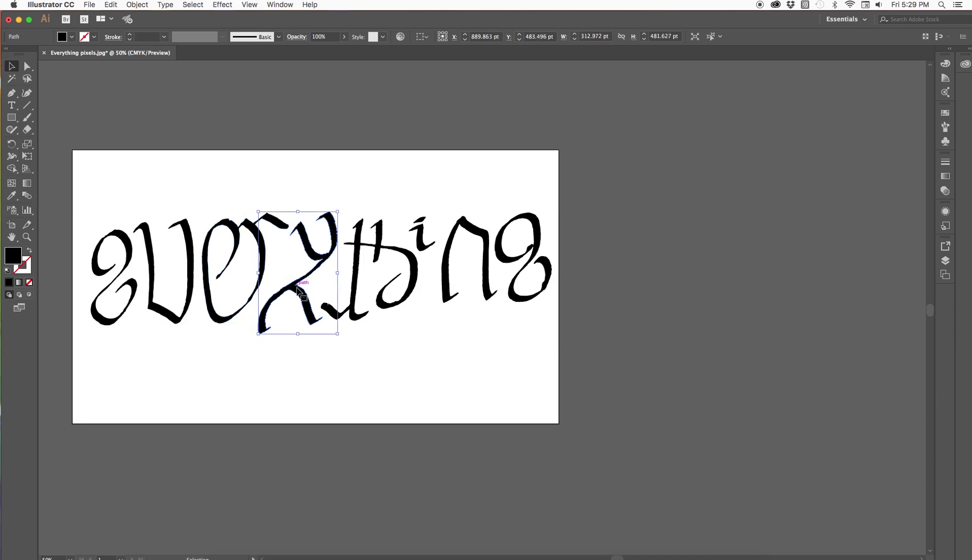
{"action": "left_click", "coordinate": [519, 297]}
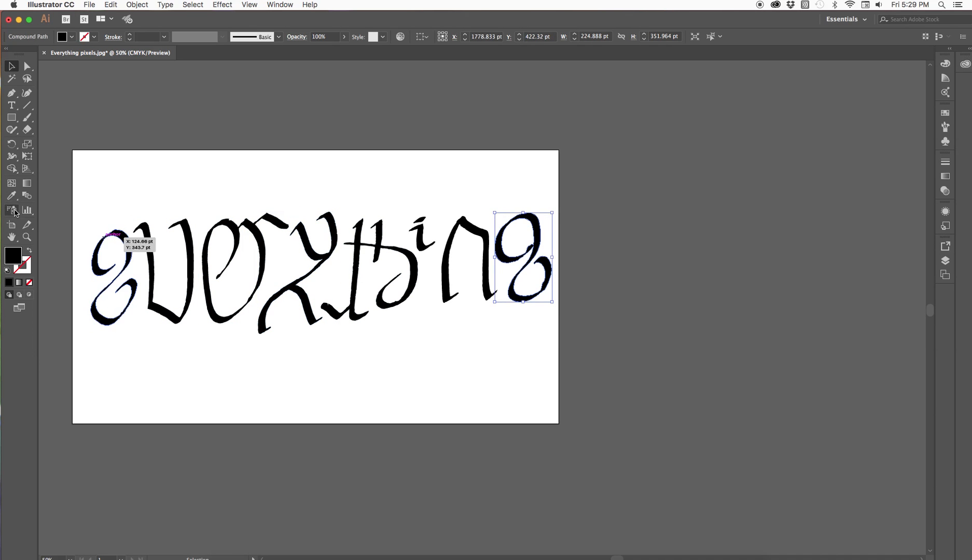
{"action": "left_click", "coordinate": [27, 237]}
{"action": "left_click", "coordinate": [558, 277]}
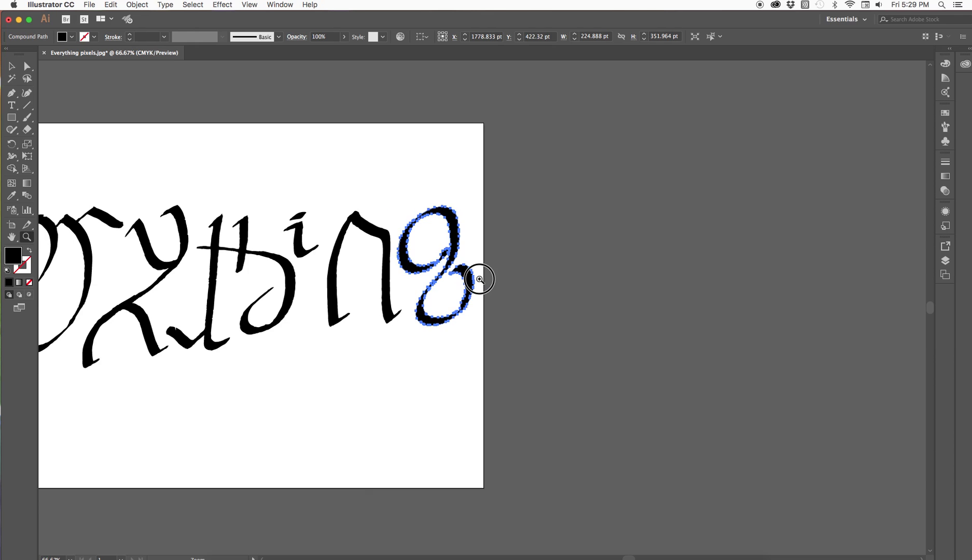
{"action": "left_click", "coordinate": [462, 325]}
{"action": "left_click", "coordinate": [466, 347]}
{"action": "left_click", "coordinate": [468, 340]}
{"action": "left_click", "coordinate": [519, 264]}
{"action": "left_click", "coordinate": [473, 295]}
{"action": "left_click", "coordinate": [27, 93]}
{"action": "left_click", "coordinate": [463, 298]}
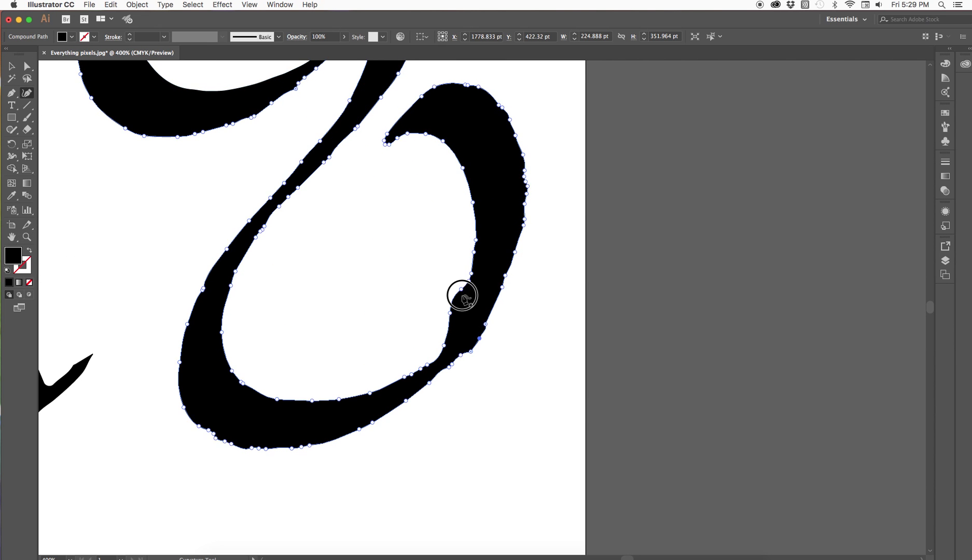
{"action": "left_click_drag", "start_coordinate": [462, 296], "coordinate": [454, 330]}
Even out the outer right contour of the final g's lower bowl by repositioning its anchor points, and deselect the letter.
{"action": "left_click", "coordinate": [470, 346]}
{"action": "left_click", "coordinate": [443, 374]}
{"action": "left_click_drag", "start_coordinate": [460, 355], "coordinate": [472, 347]}
{"action": "left_click", "coordinate": [451, 365]}
{"action": "left_click_drag", "start_coordinate": [485, 323], "coordinate": [491, 321]}
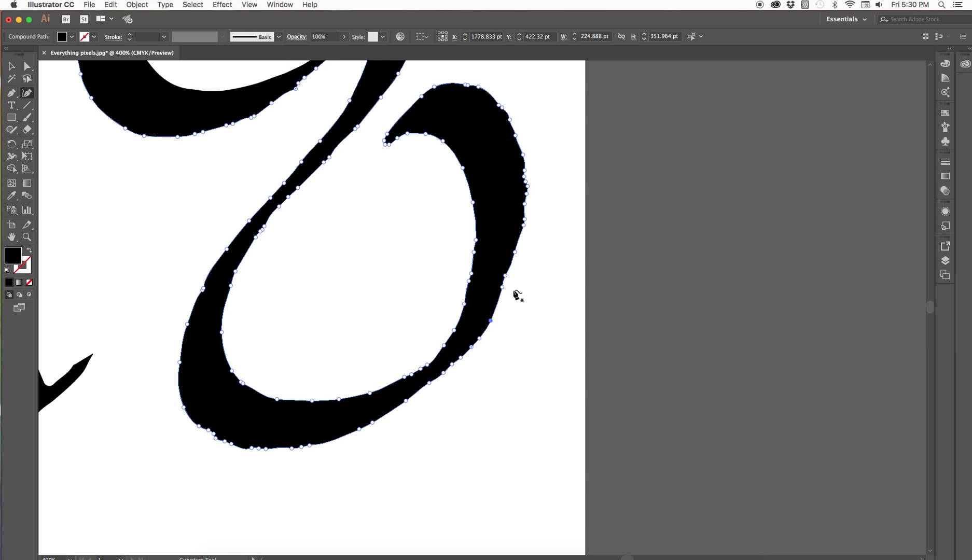
{"action": "left_click_drag", "start_coordinate": [524, 177], "coordinate": [528, 166]}
{"action": "left_click", "coordinate": [527, 182]}
{"action": "left_click", "coordinate": [11, 66]}
{"action": "left_click", "coordinate": [143, 245]}
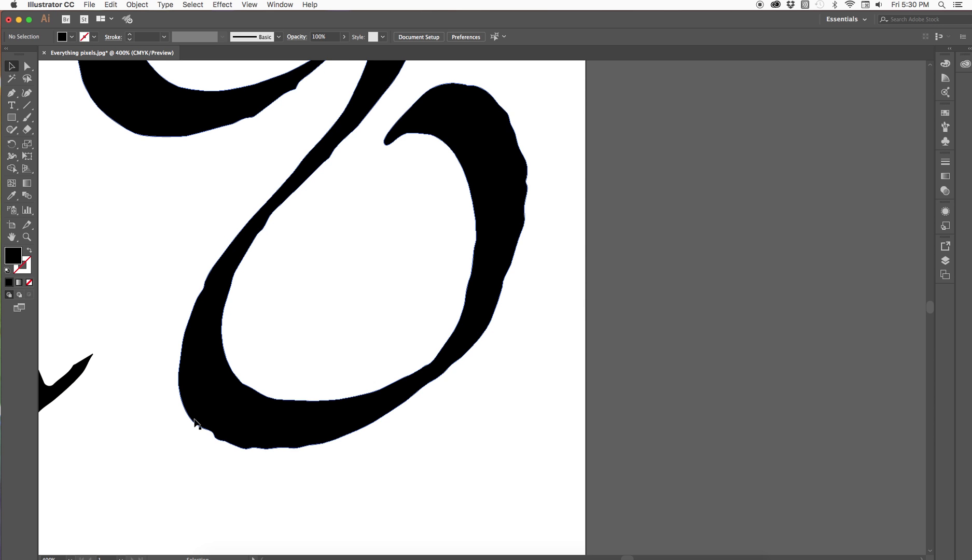
Smooth the bump on the bottom-left outer edge of the final g with the Curvature tool and deselect it.
{"action": "left_click", "coordinate": [217, 402]}
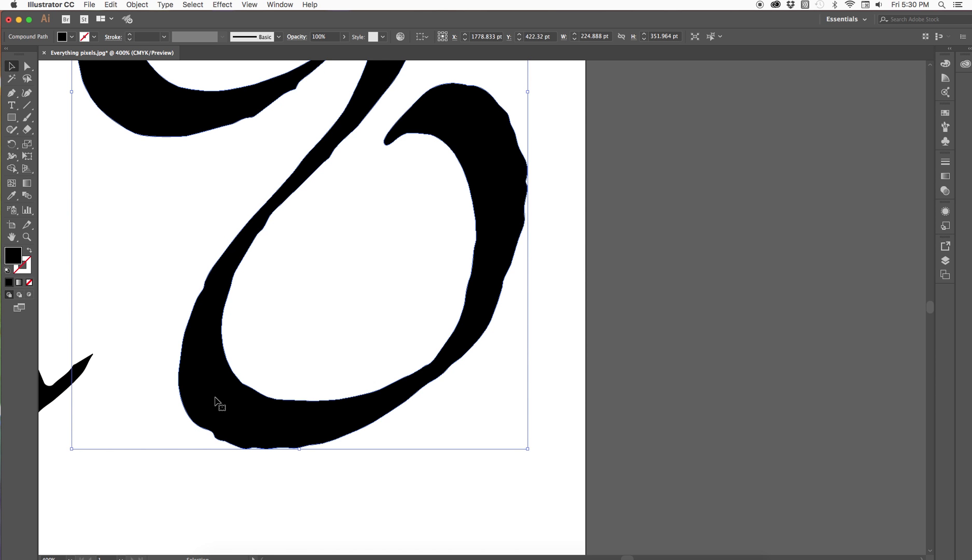
{"action": "left_click", "coordinate": [27, 93]}
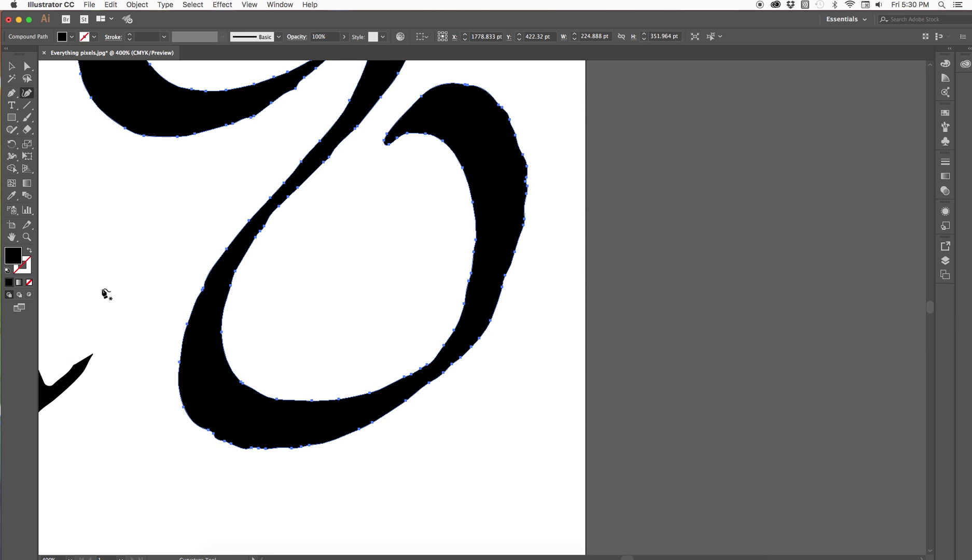
{"action": "left_click", "coordinate": [215, 437]}
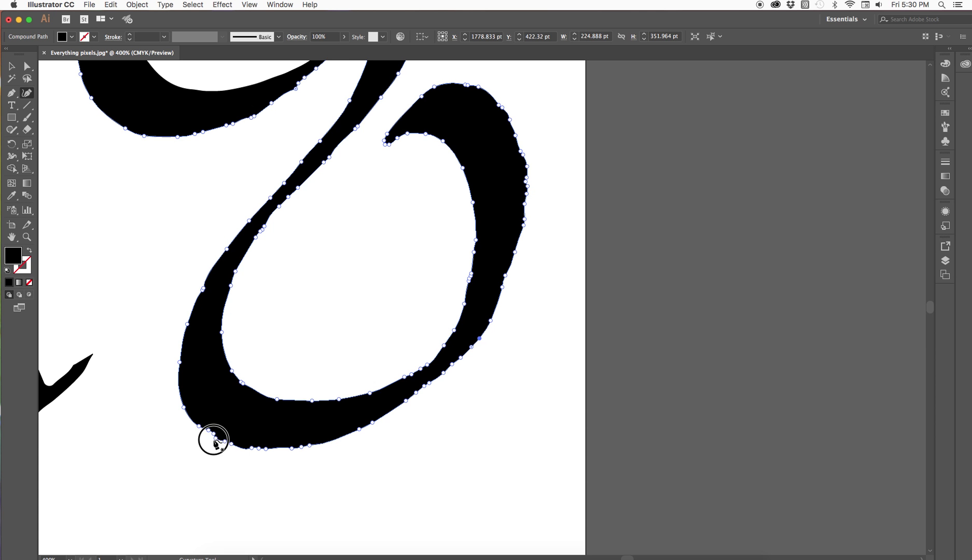
{"action": "left_click", "coordinate": [213, 434]}
{"action": "left_click_drag", "start_coordinate": [213, 434], "coordinate": [207, 432]}
{"action": "left_click", "coordinate": [11, 65]}
{"action": "left_click", "coordinate": [116, 229]}
Resize the letter y to about 266 x 443 pt so its base lines up with the neighbouring letters.
{"action": "left_click", "coordinate": [27, 236]}
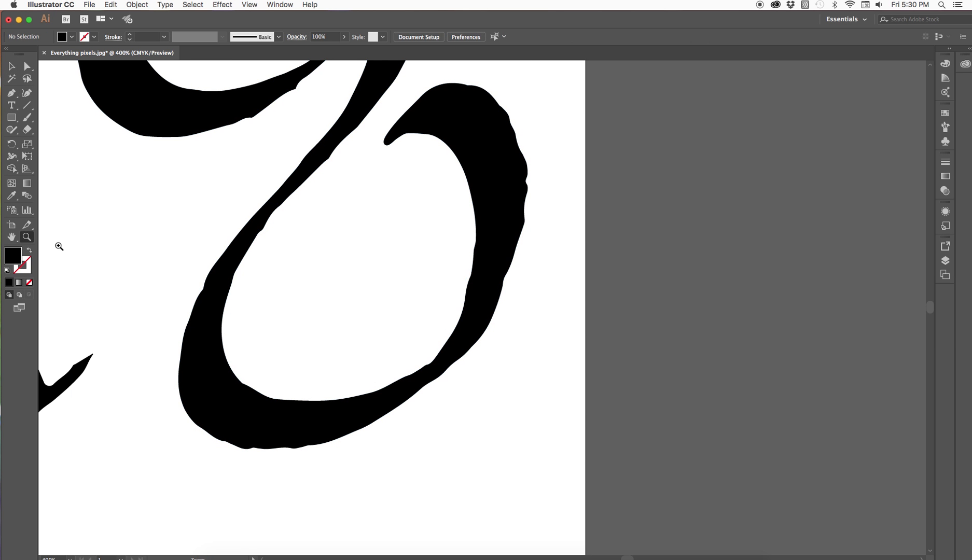
{"action": "left_click", "coordinate": [254, 258], "text": "alt"}
{"action": "left_click", "coordinate": [248, 250], "text": "alt"}
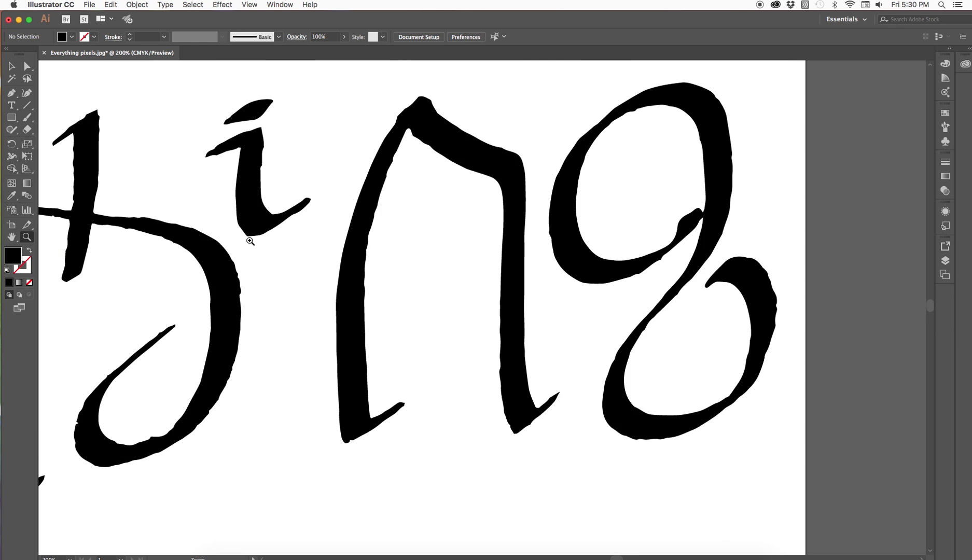
{"action": "left_click", "coordinate": [318, 284], "text": "alt"}
{"action": "left_click", "coordinate": [332, 341], "text": "alt"}
{"action": "left_click", "coordinate": [333, 341], "text": "alt"}
{"action": "key", "text": "v"}
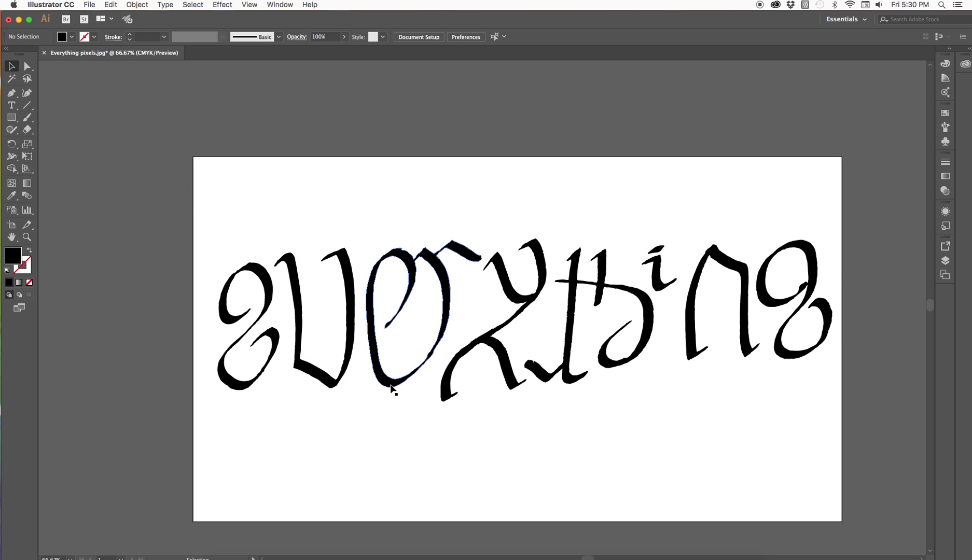
{"action": "left_click_drag", "start_coordinate": [511, 379], "coordinate": [455, 379]}
{"action": "left_click", "coordinate": [505, 344]}
{"action": "left_click_drag", "start_coordinate": [505, 344], "coordinate": [493, 394]}
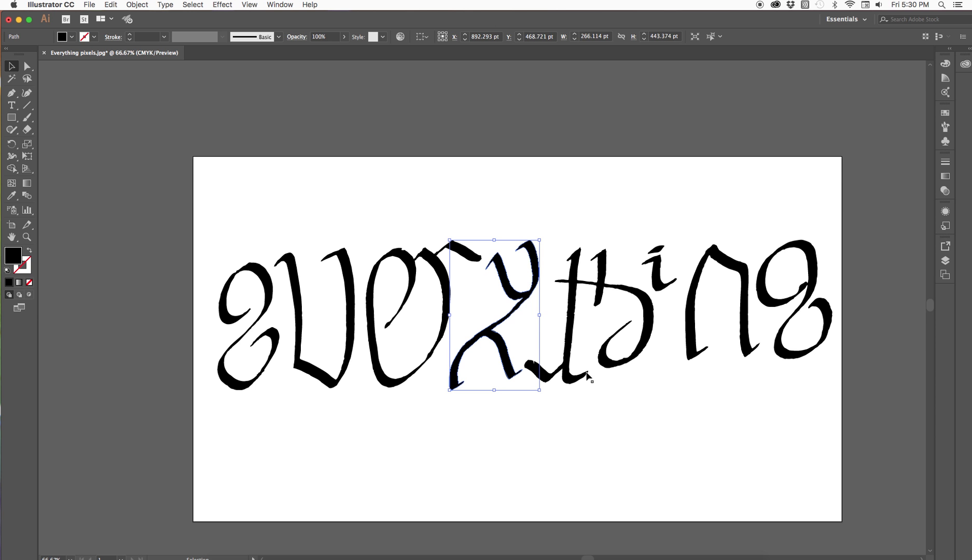
Stretch the letter n downward and slightly wider to about 245 x 413 pt.
{"action": "left_click", "coordinate": [694, 355]}
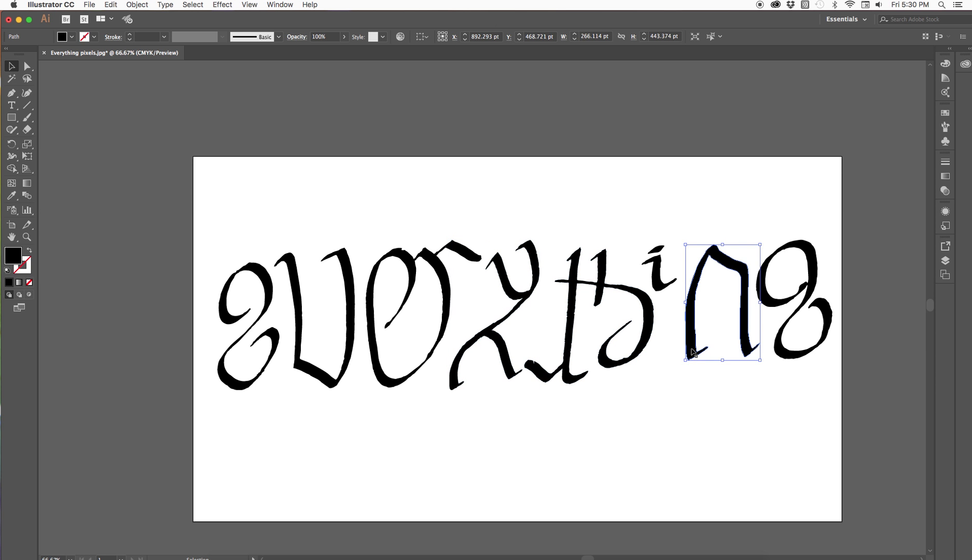
{"action": "left_click_drag", "start_coordinate": [720, 363], "coordinate": [720, 387]}
{"action": "left_click_drag", "start_coordinate": [685, 314], "coordinate": [679, 315]}
{"action": "left_click", "coordinate": [679, 315]}
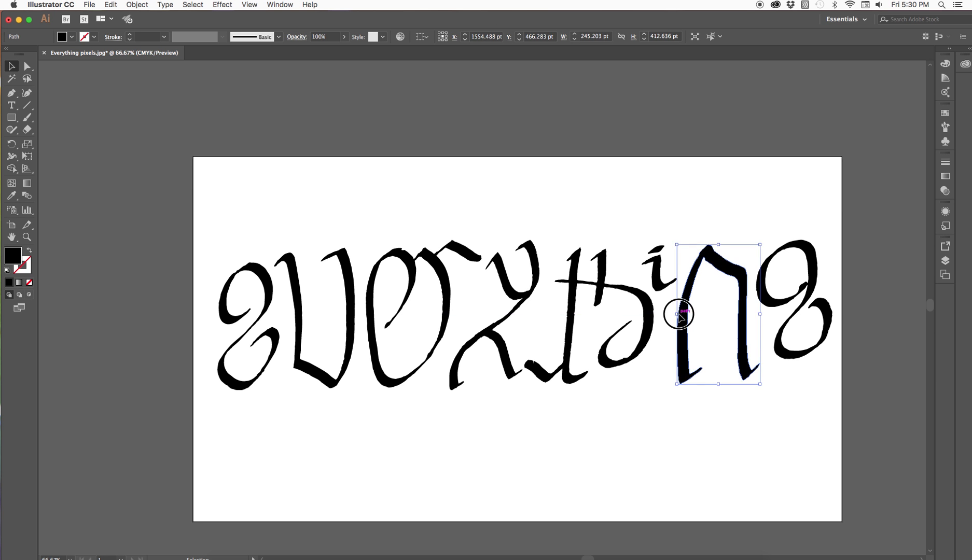
Stretch the final g downward and slightly wider to about 239 x 392 pt and deselect it.
{"action": "left_click", "coordinate": [784, 356]}
{"action": "left_click_drag", "start_coordinate": [794, 357], "coordinate": [794, 372]}
{"action": "left_click_drag", "start_coordinate": [830, 304], "coordinate": [838, 310]}
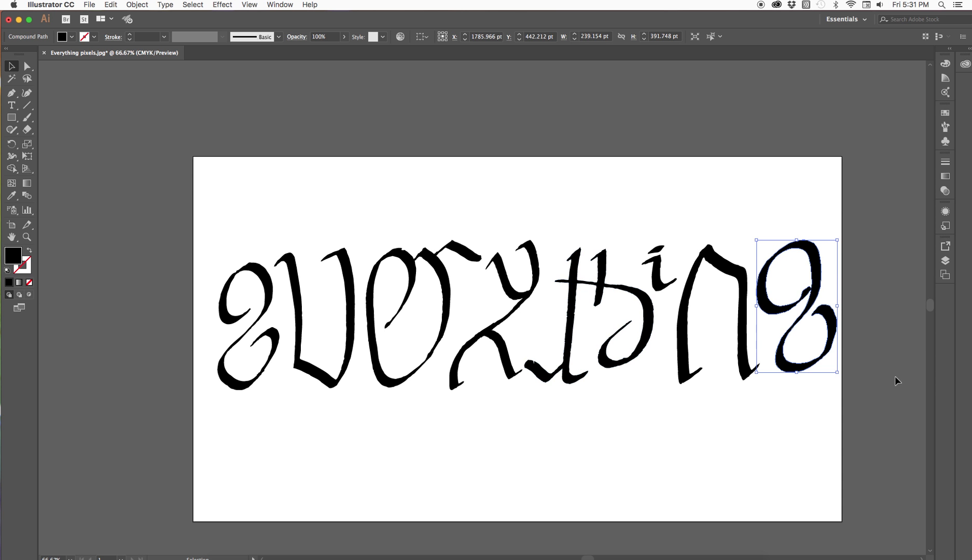
{"action": "left_click", "coordinate": [744, 445]}
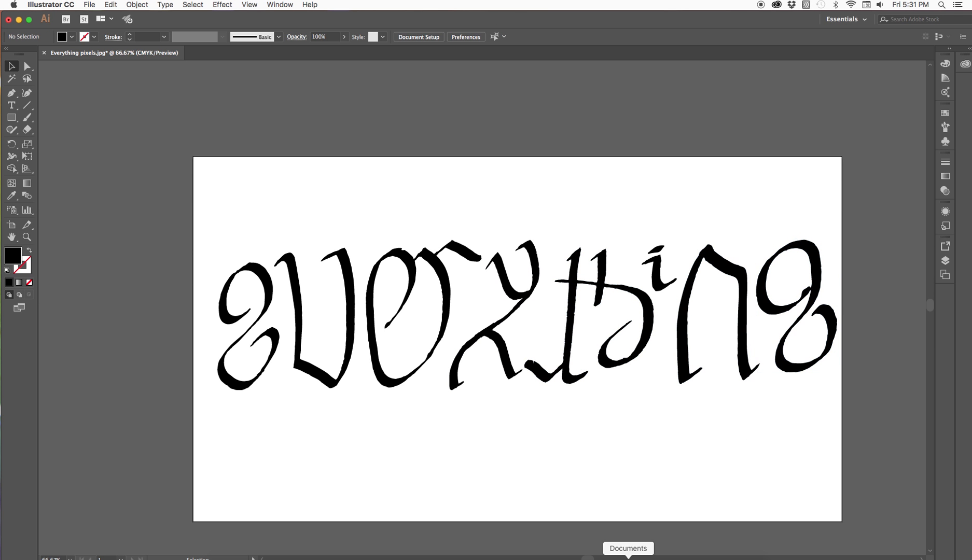